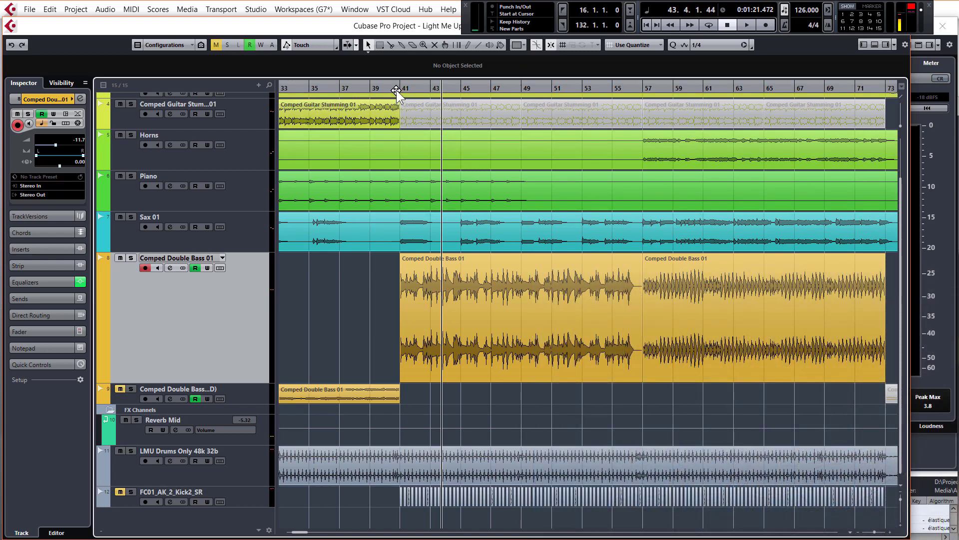
# - Solo the Comped Double Bass 01 and LMU Drums Only tracks and audition them together from bar 41
pyautogui.click(397, 90)
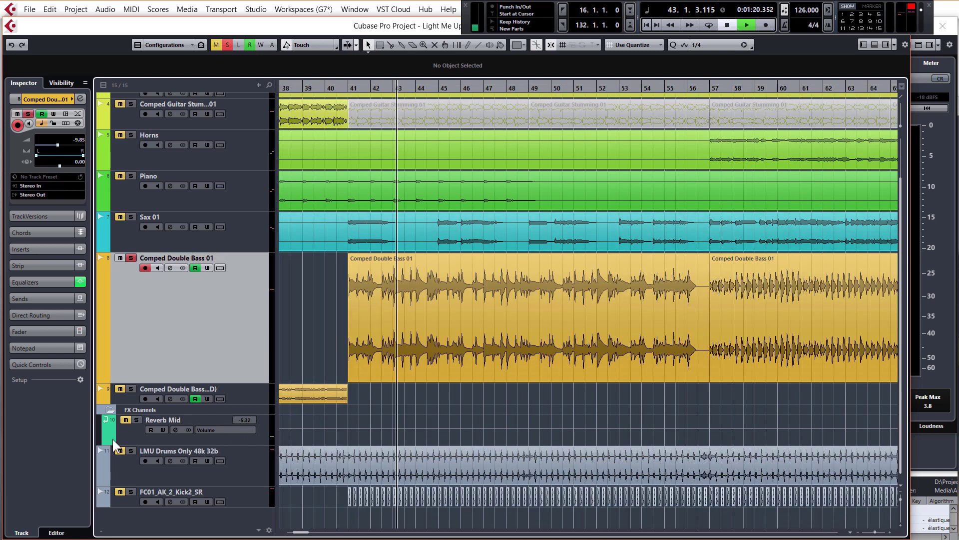
pyautogui.press('space')
pyautogui.click(131, 450)
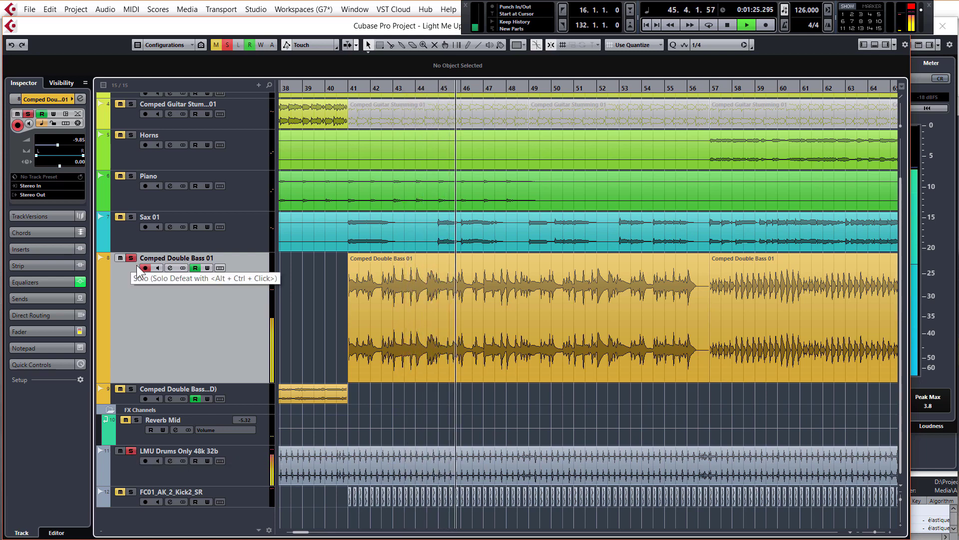
pyautogui.press('space')
pyautogui.click(397, 317)
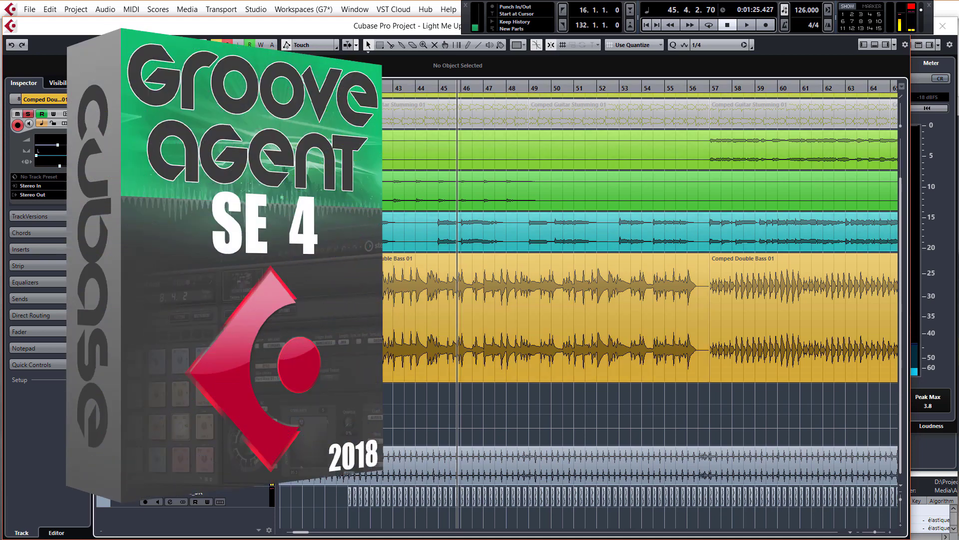
pyautogui.click(348, 88)
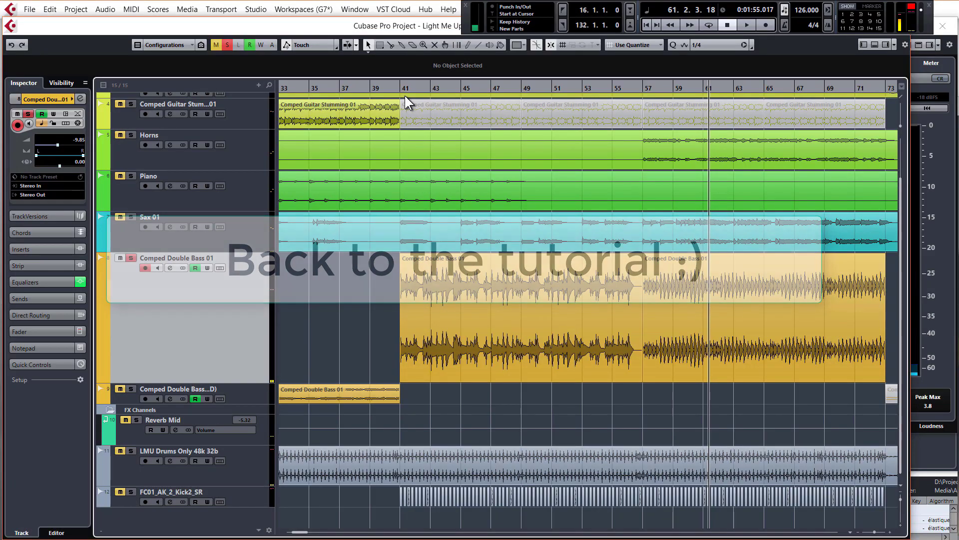
pyautogui.click(399, 89)
pyautogui.press('space')
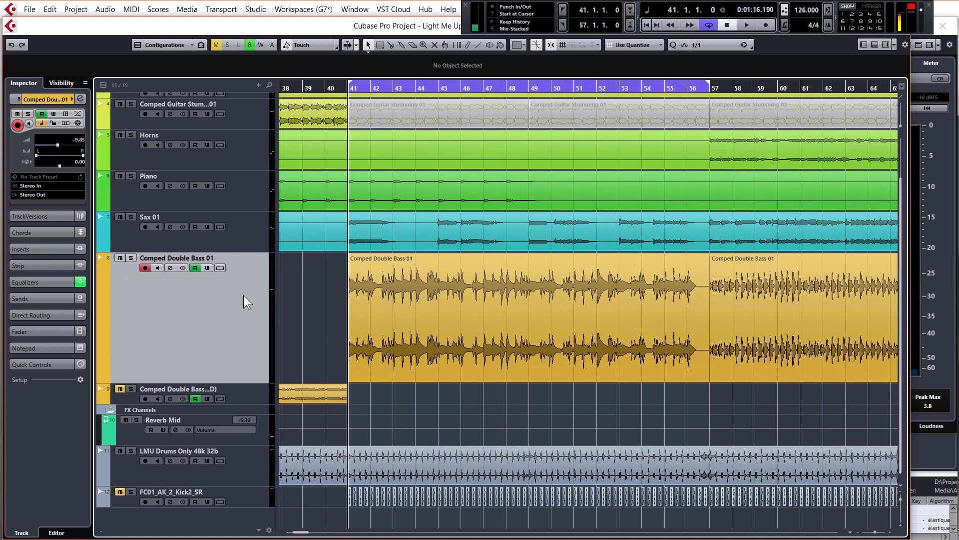
# - Open the Comped Double Bass 01 channel settings and mute the Sax 01 track while auditioning the bass
pyautogui.click(167, 266)
pyautogui.moveTo(515, 178); pyautogui.dragTo(603, 279)
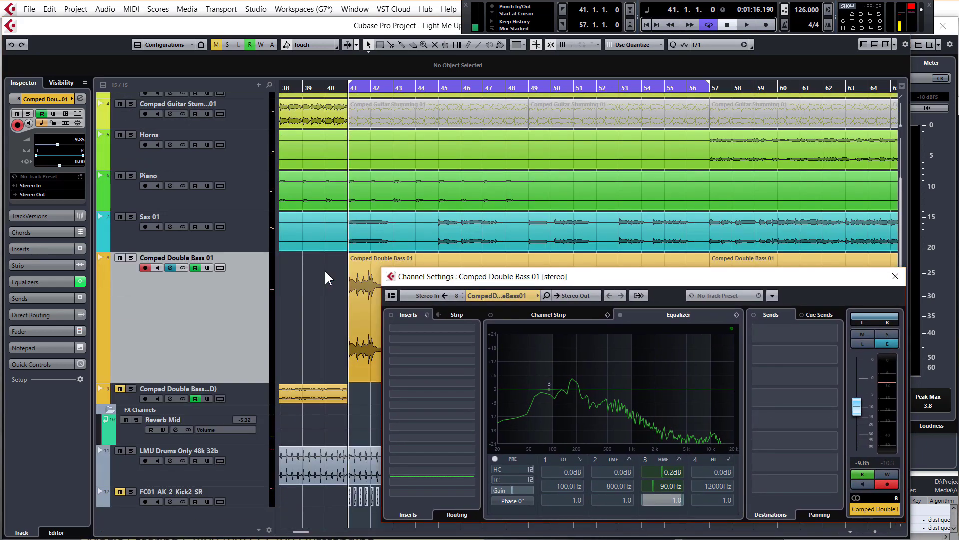
pyautogui.press('space')
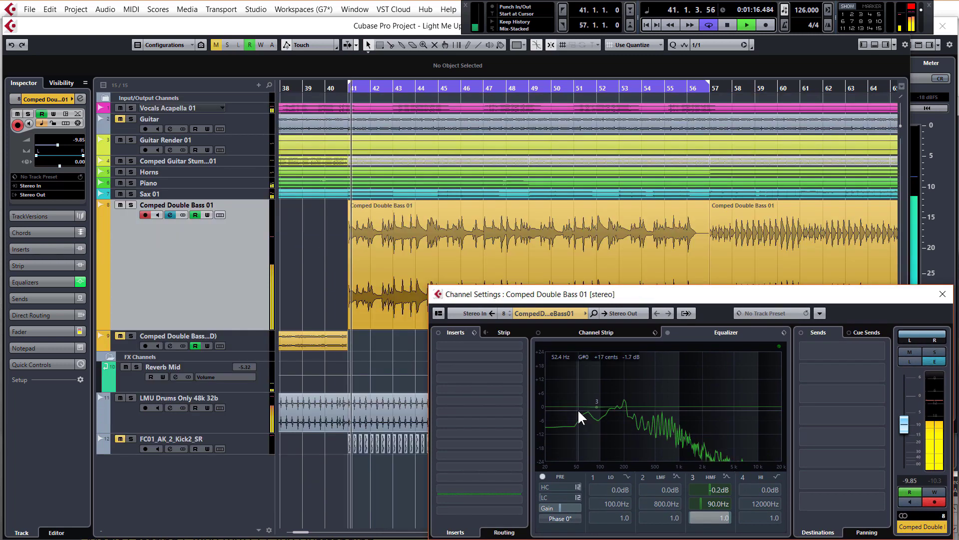
pyautogui.click(119, 193)
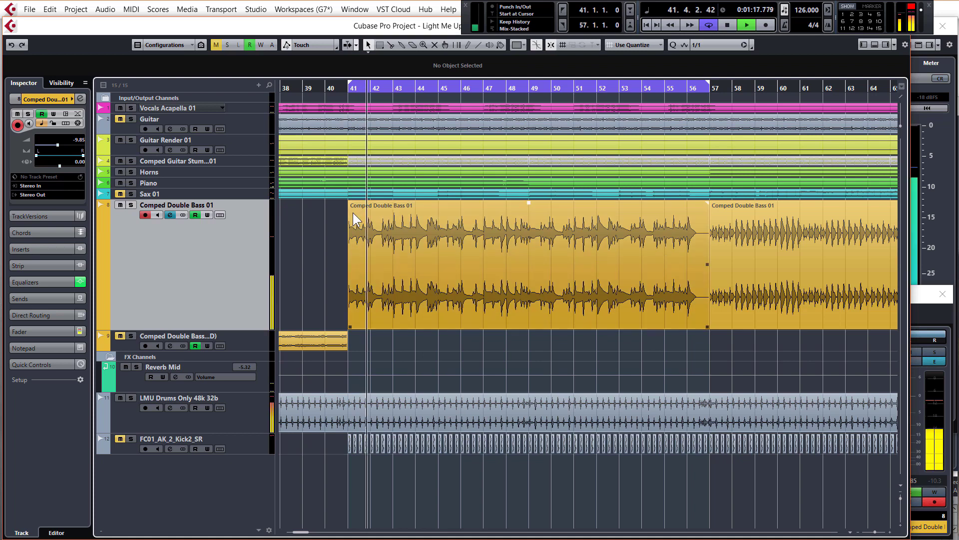
pyautogui.click(921, 300)
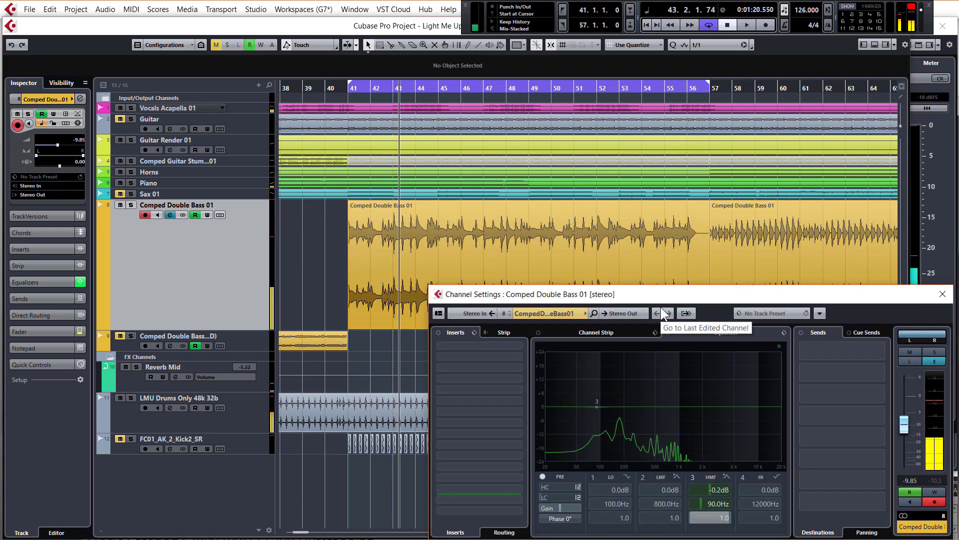
# - Load the Frequency EQ into the first insert slot of the double bass channel
pyautogui.click(518, 346)
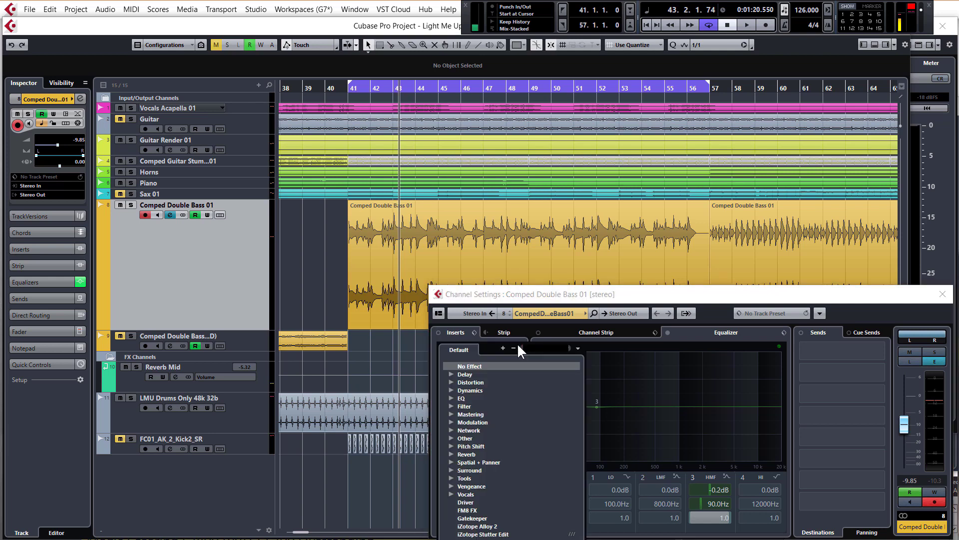
pyautogui.click(452, 398)
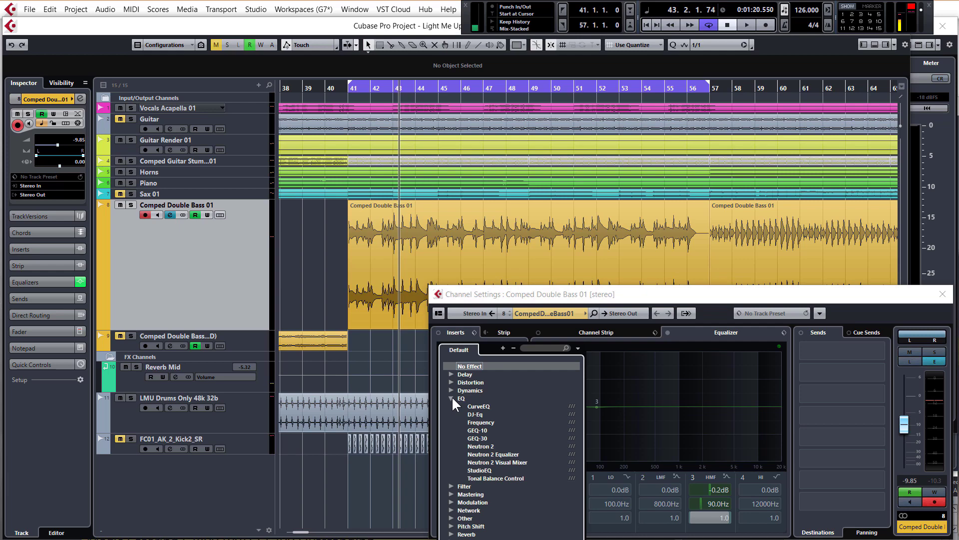
pyautogui.click(481, 422)
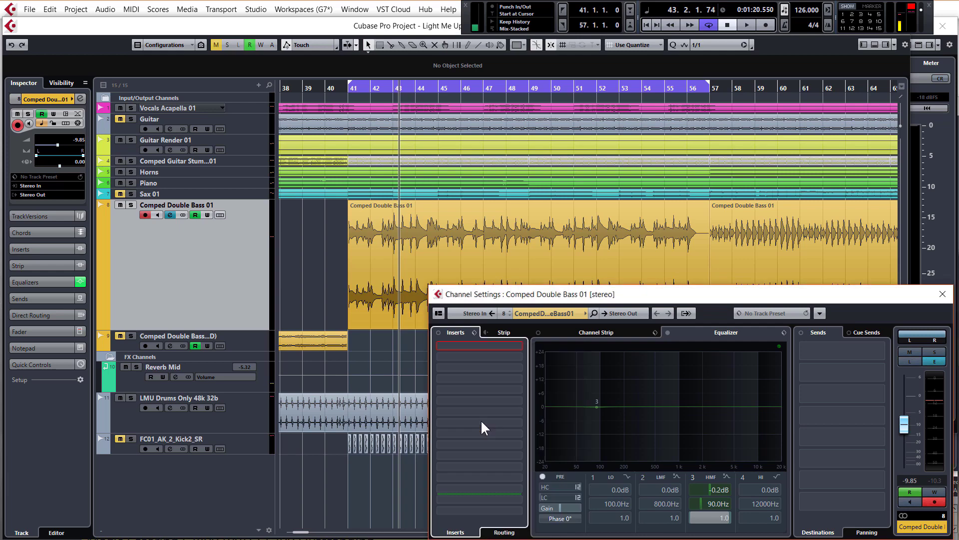
pyautogui.moveTo(507, 111); pyautogui.dragTo(529, 87)
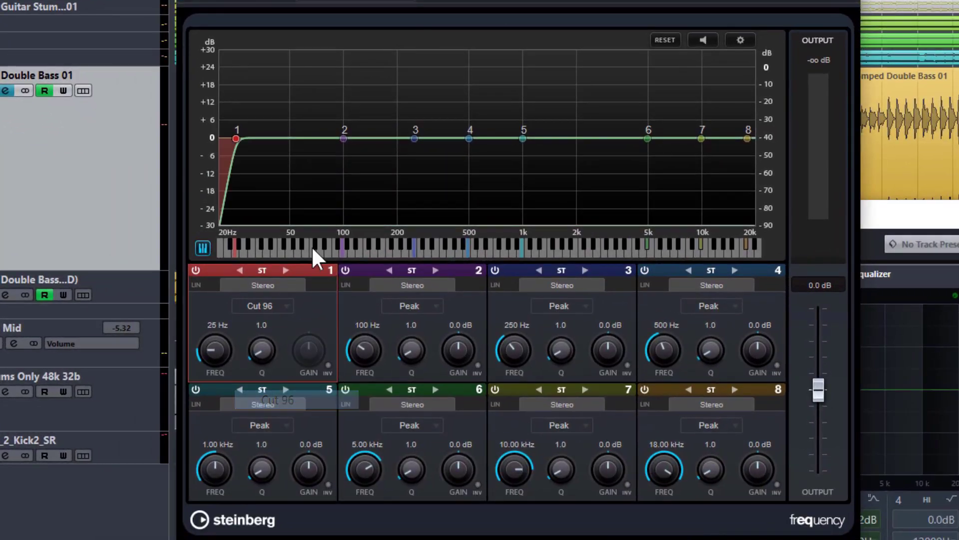
# - Set Frequency's band 1 to a linear-phase Cut 96 filter at about 30 Hz and audition it
pyautogui.click(263, 307)
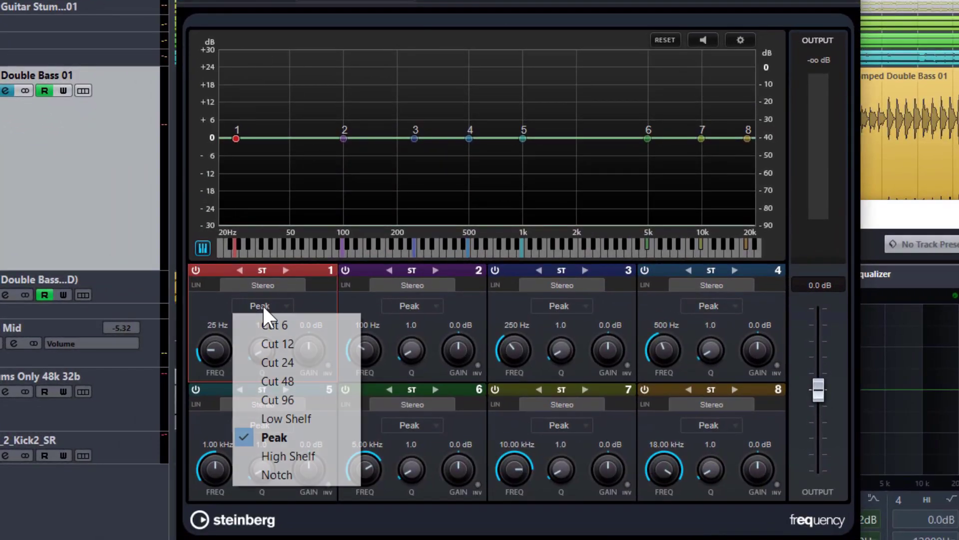
pyautogui.click(278, 400)
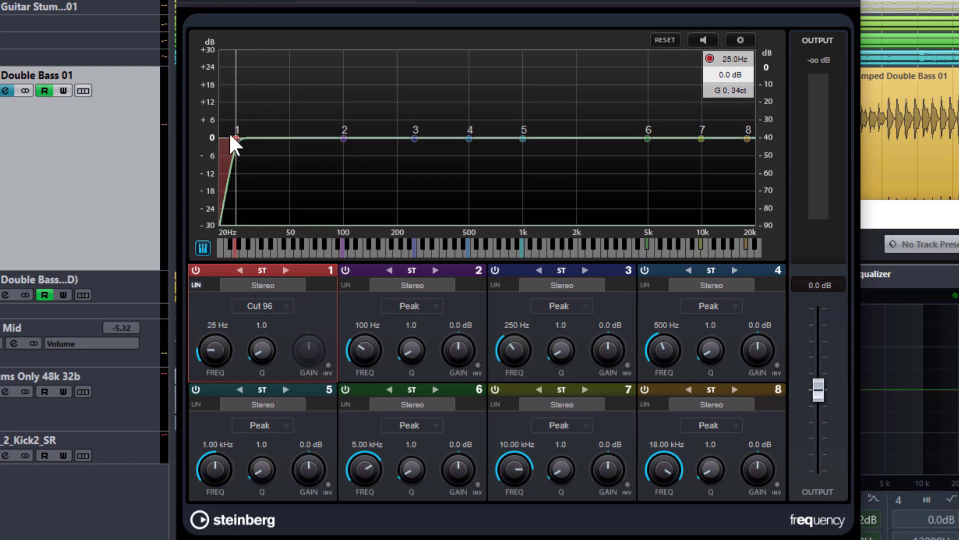
pyautogui.moveTo(231, 135); pyautogui.dragTo(250, 141)
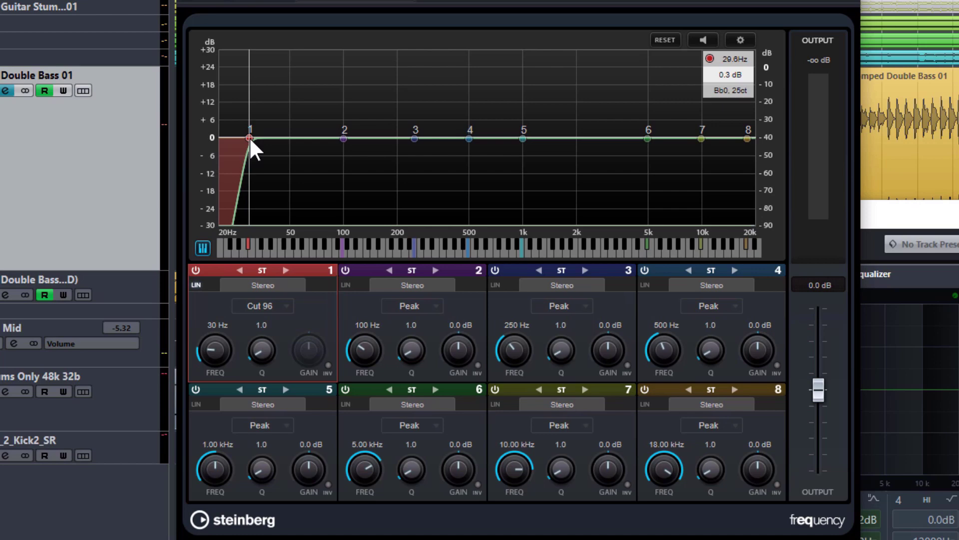
pyautogui.moveTo(251, 137)
pyautogui.mouseDown()
pyautogui.moveTo(239, 145)
pyautogui.moveTo(246, 138)
pyautogui.mouseUp()
pyautogui.moveTo(251, 139); pyautogui.dragTo(254, 140)
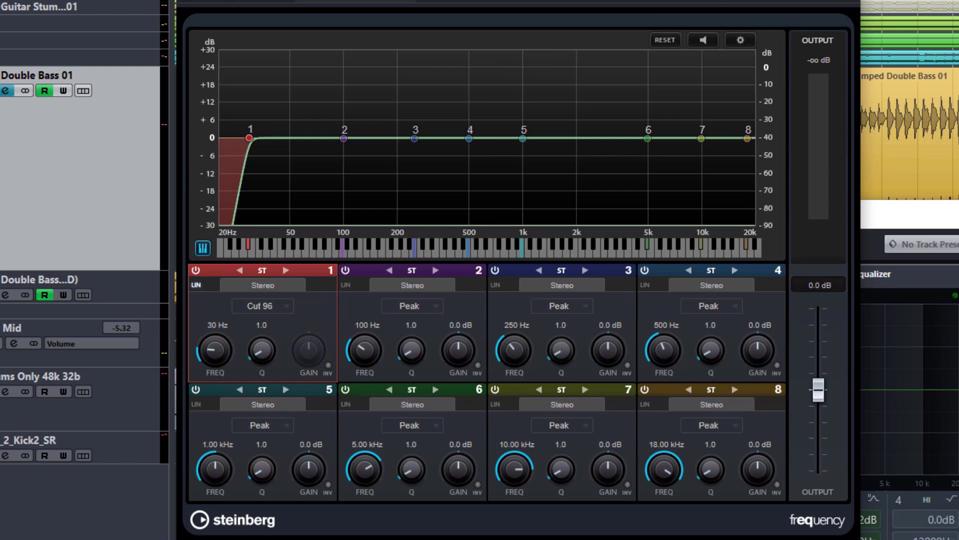
pyautogui.press('space')
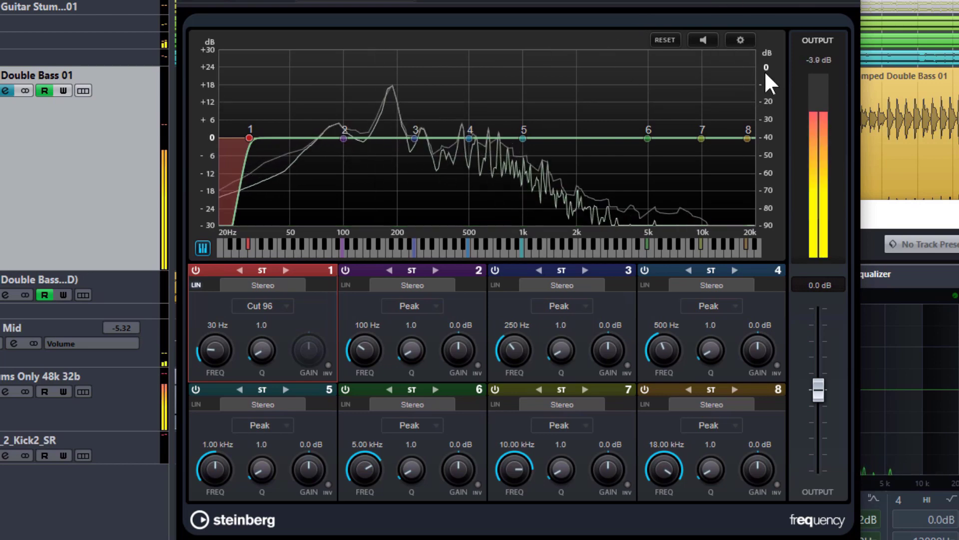
pyautogui.press('space')
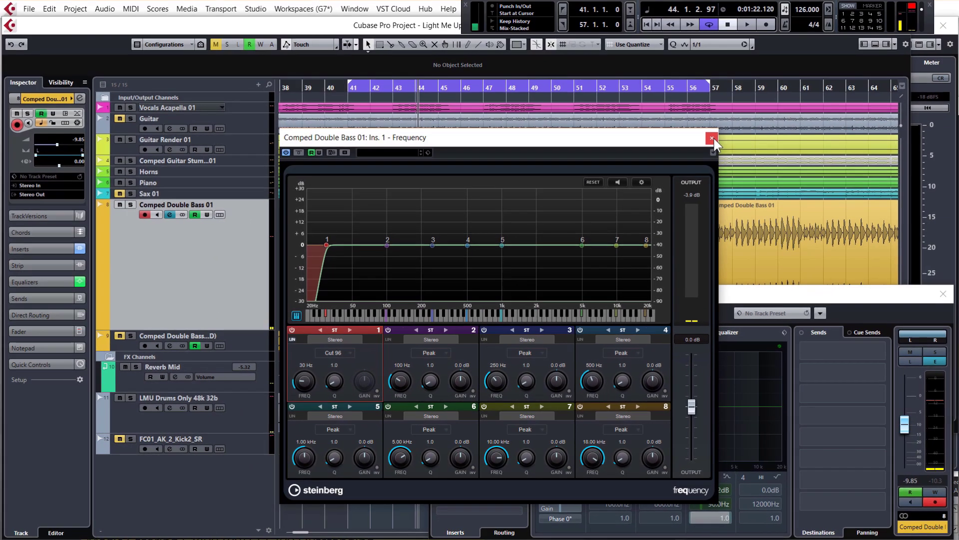
pyautogui.click(714, 133)
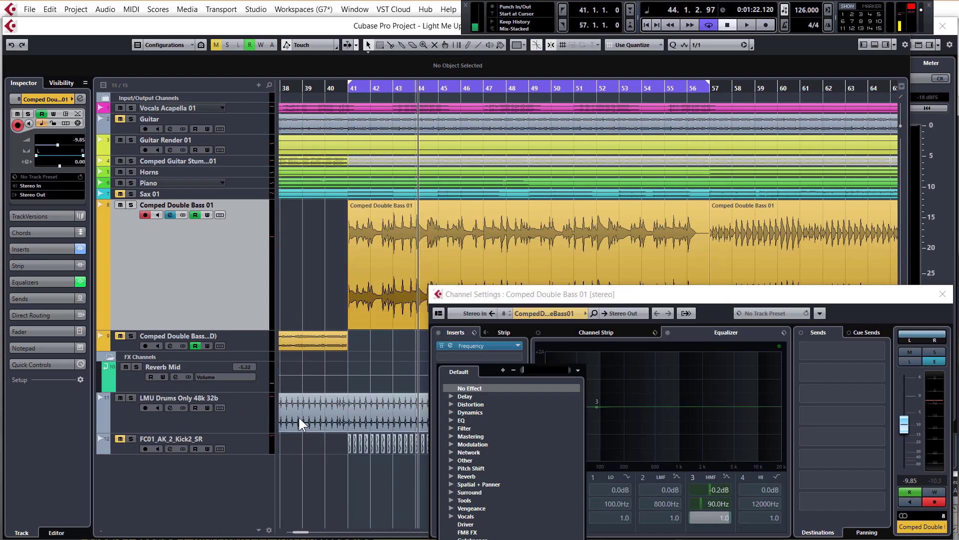
# - Load the Compressor into the third insert slot of the double bass and place its window beside the channel settings
pyautogui.click(451, 410)
pyautogui.click(485, 425)
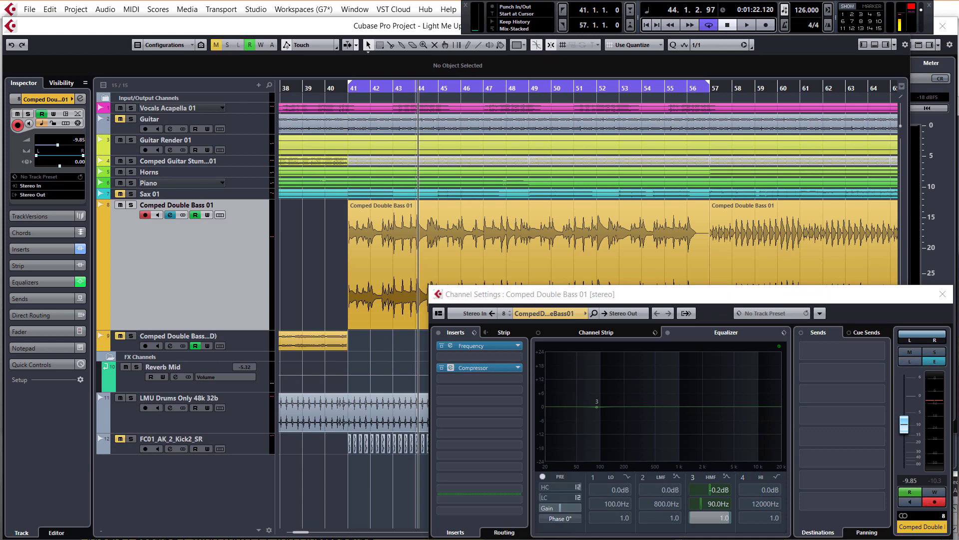
pyautogui.moveTo(672, 335); pyautogui.dragTo(227, 215)
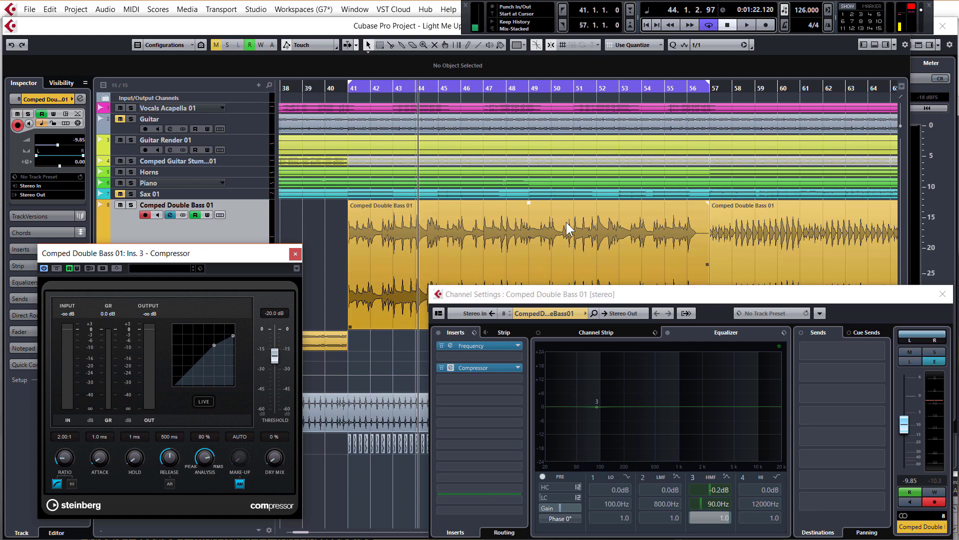
pyautogui.moveTo(211, 251); pyautogui.dragTo(269, 233)
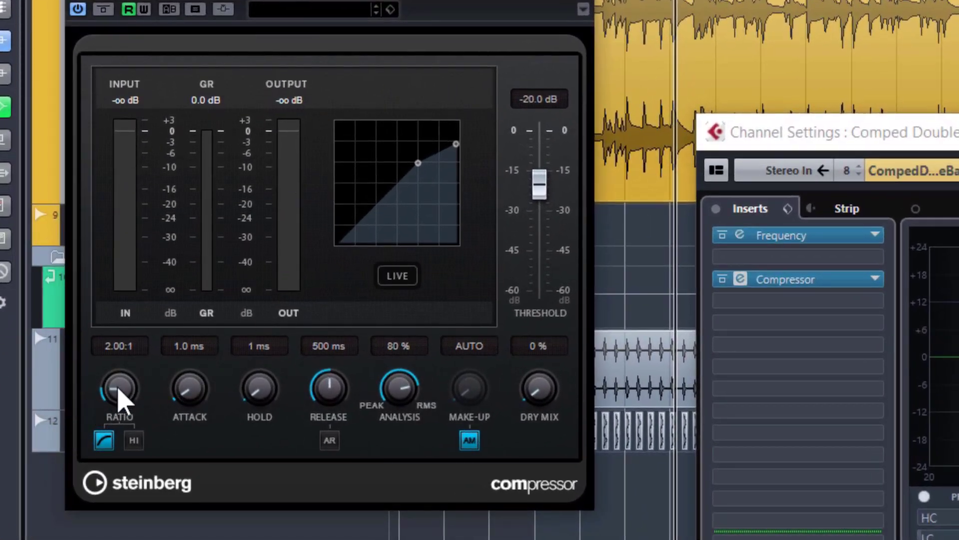
# - Raise the compressor's ratio to about 2.38:1 while the double bass plays
pyautogui.press('space')
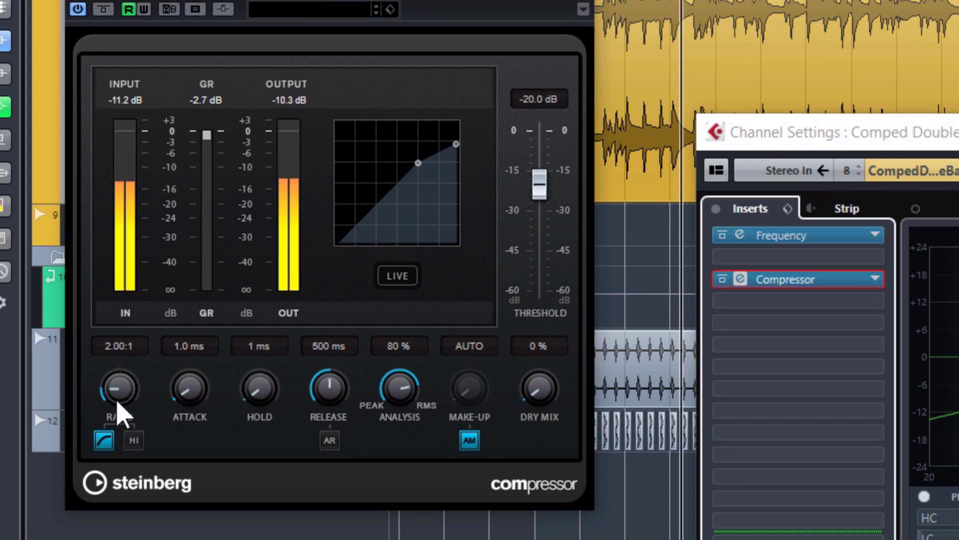
pyautogui.scroll(3, 124, 399)
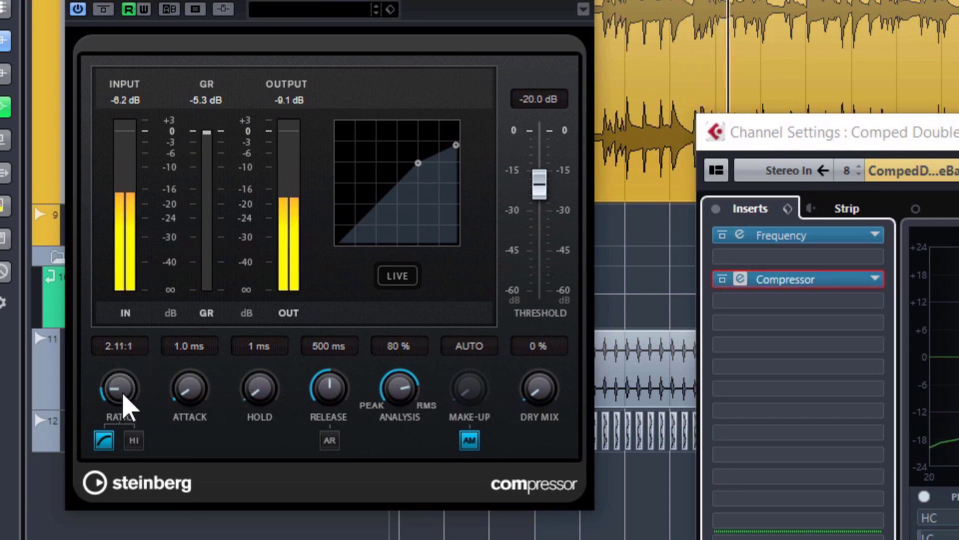
pyautogui.scroll(-3, 124, 396)
pyautogui.scroll(3, 124, 395)
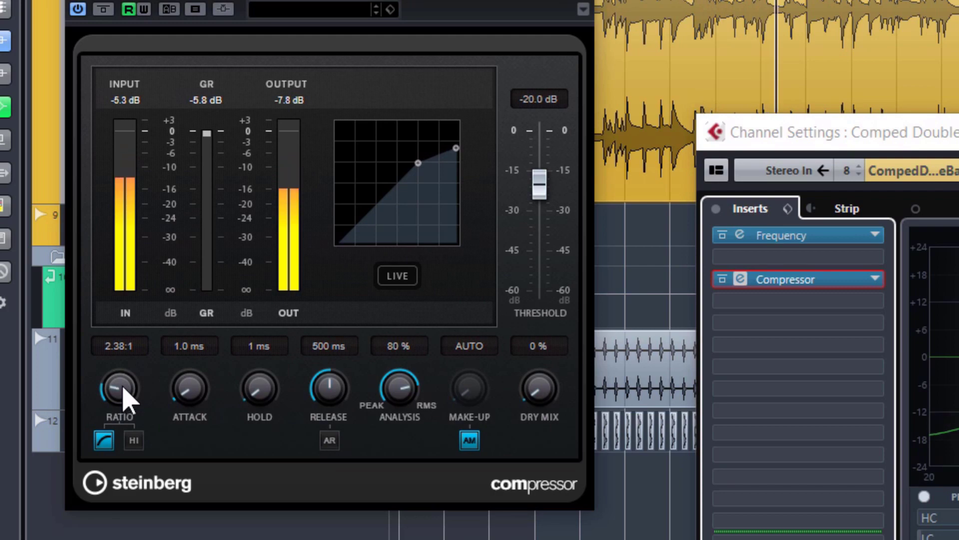
pyautogui.scroll(1, 124, 396)
# - Raise the compressor's threshold to about -15.7 dB
pyautogui.moveTo(340, 10); pyautogui.dragTo(313, 90)
pyautogui.scroll(3, 512, 270)
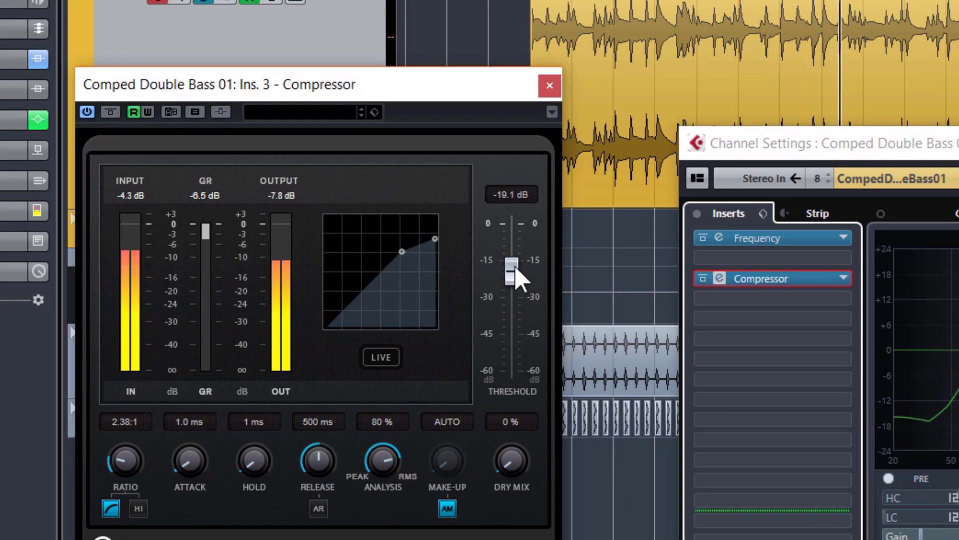
pyautogui.scroll(1, 515, 267)
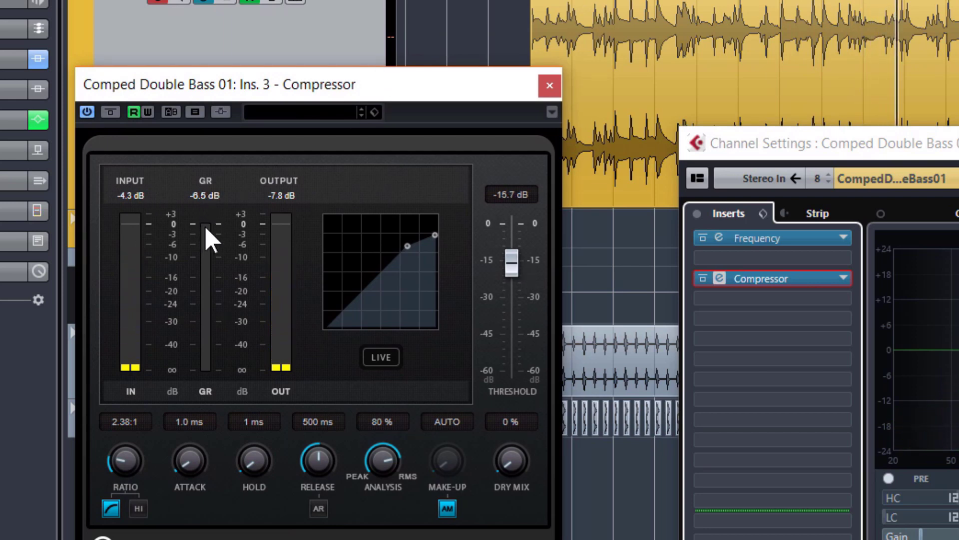
# - Set the compressor's attack to 0.1 ms and hold to 0 ms, and audition the double bass
pyautogui.moveTo(191, 467); pyautogui.dragTo(194, 521)
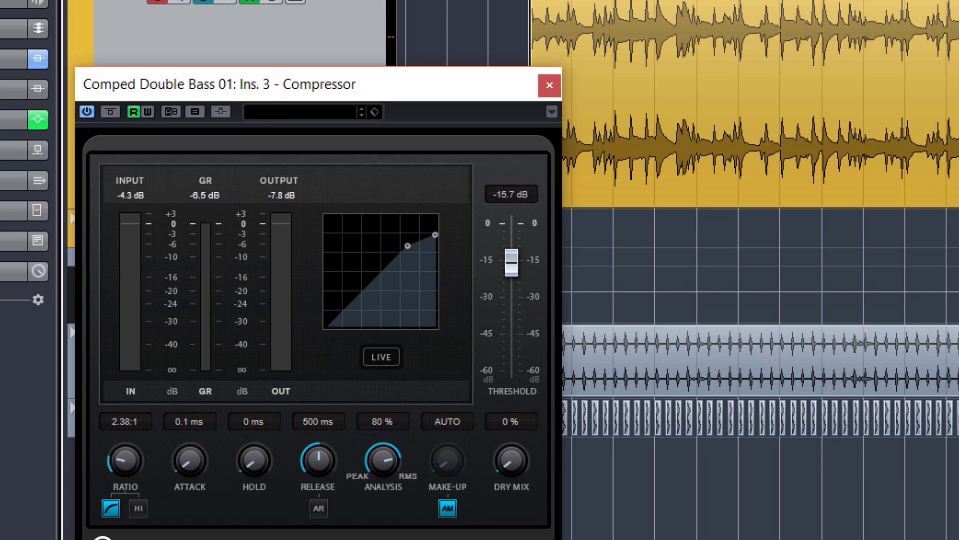
pyautogui.press('space')
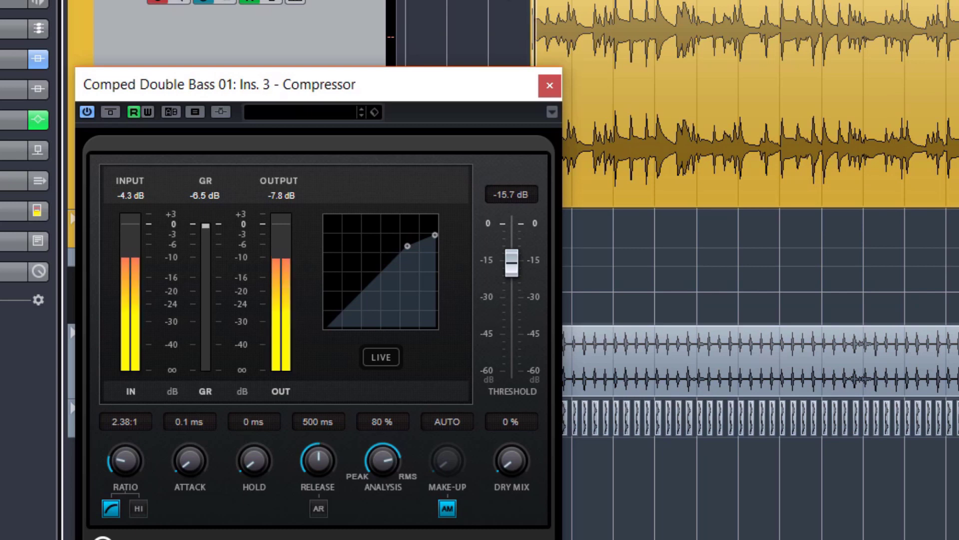
pyautogui.moveTo(444, 86); pyautogui.dragTo(386, 83)
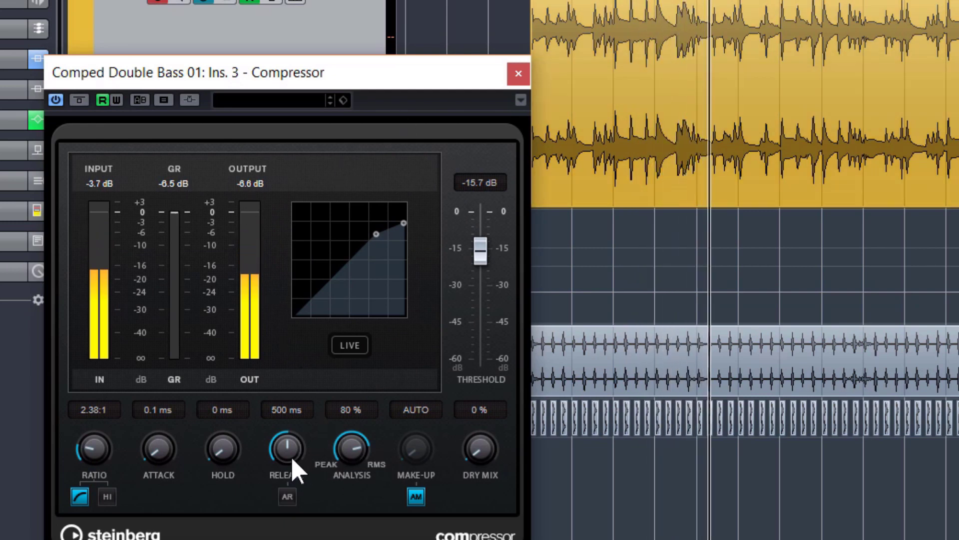
# - Try shorter compressor release times during playback and settle on about 540 ms
pyautogui.moveTo(290, 456); pyautogui.dragTo(294, 498)
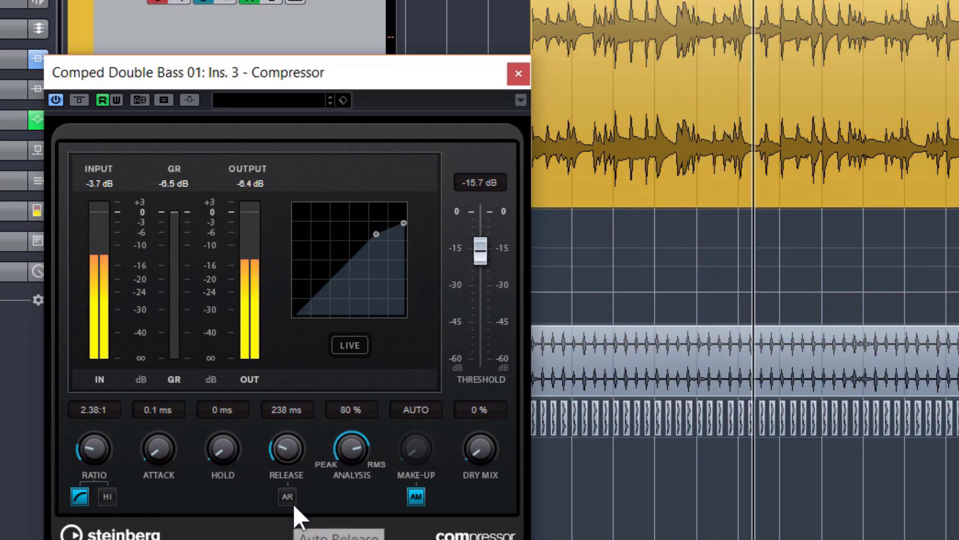
pyautogui.moveTo(286, 450); pyautogui.dragTo(290, 472)
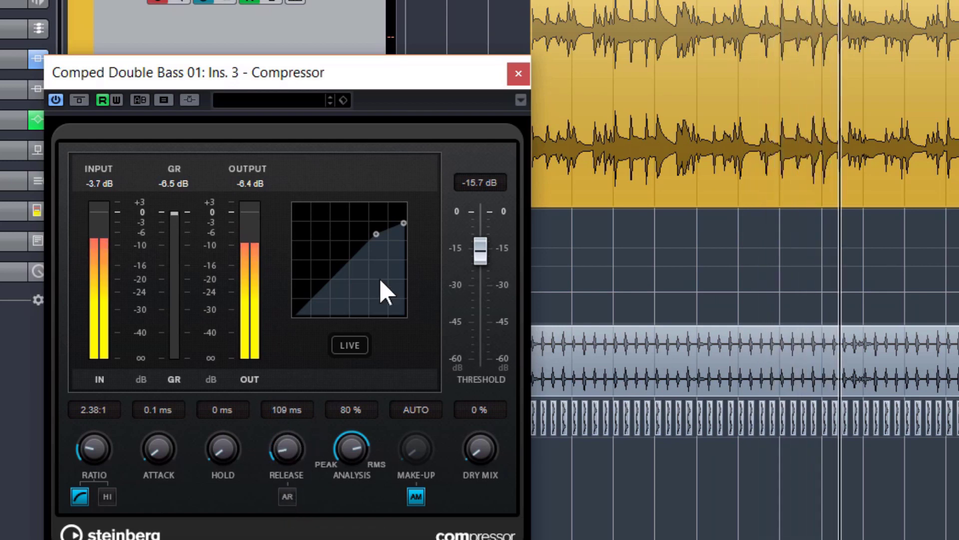
pyautogui.press('space')
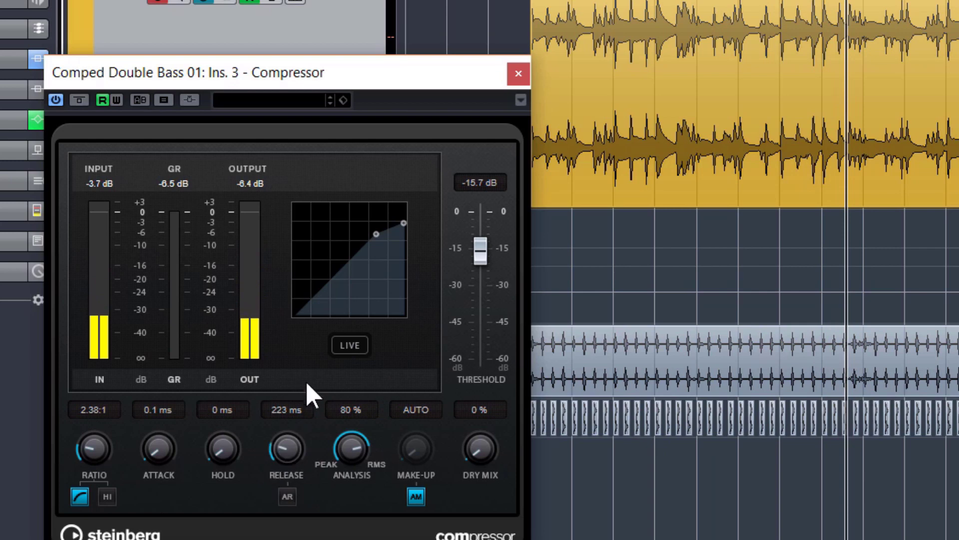
pyautogui.moveTo(307, 382); pyautogui.dragTo(298, 390)
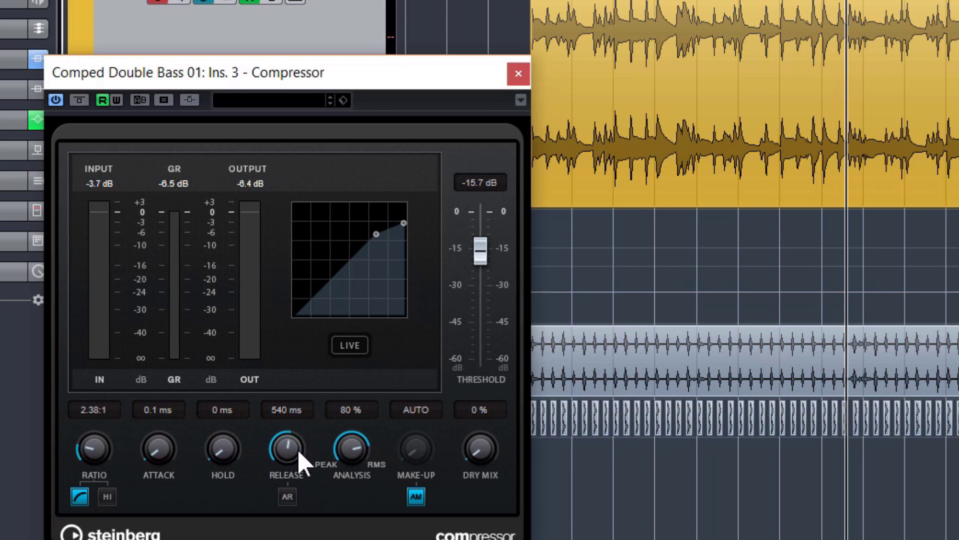
# - Try compressor release times from 10 ms up to about 505 ms while the double bass plays
pyautogui.moveTo(292, 444); pyautogui.dragTo(292, 539)
pyautogui.press('space')
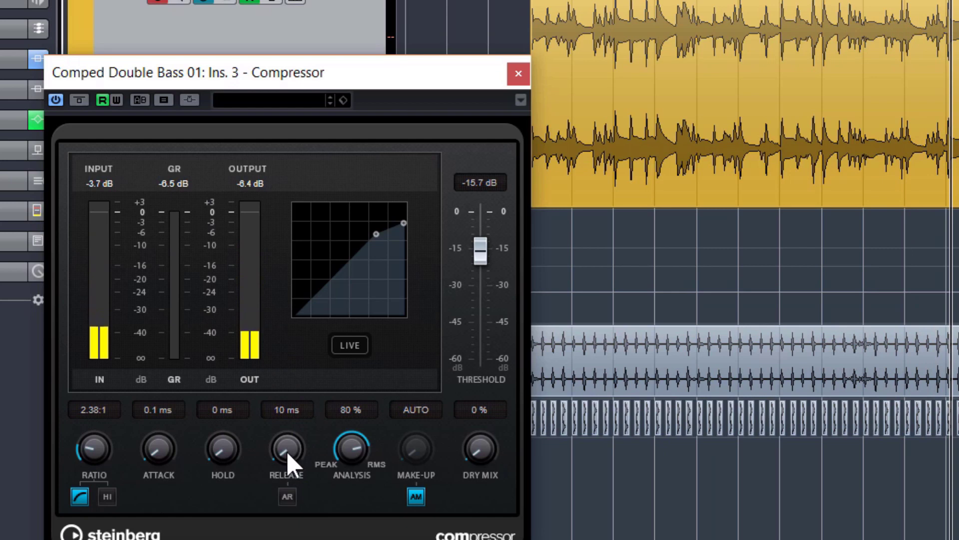
pyautogui.moveTo(286, 451); pyautogui.dragTo(284, 404)
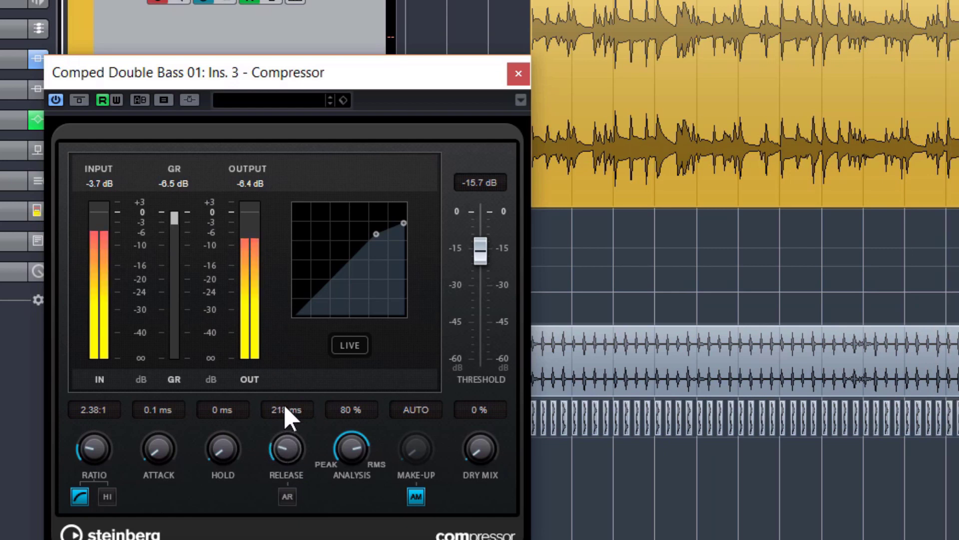
pyautogui.moveTo(284, 371); pyautogui.dragTo(283, 355)
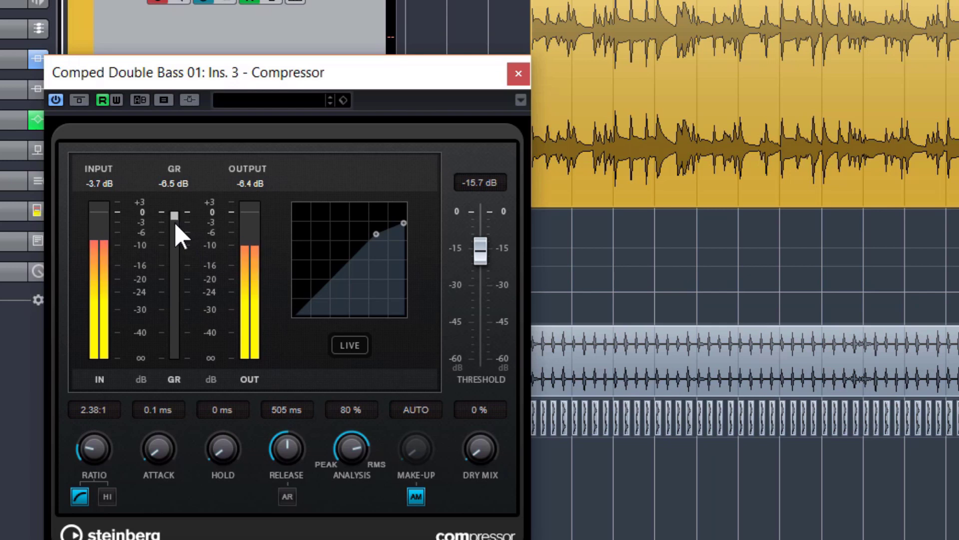
pyautogui.press('space')
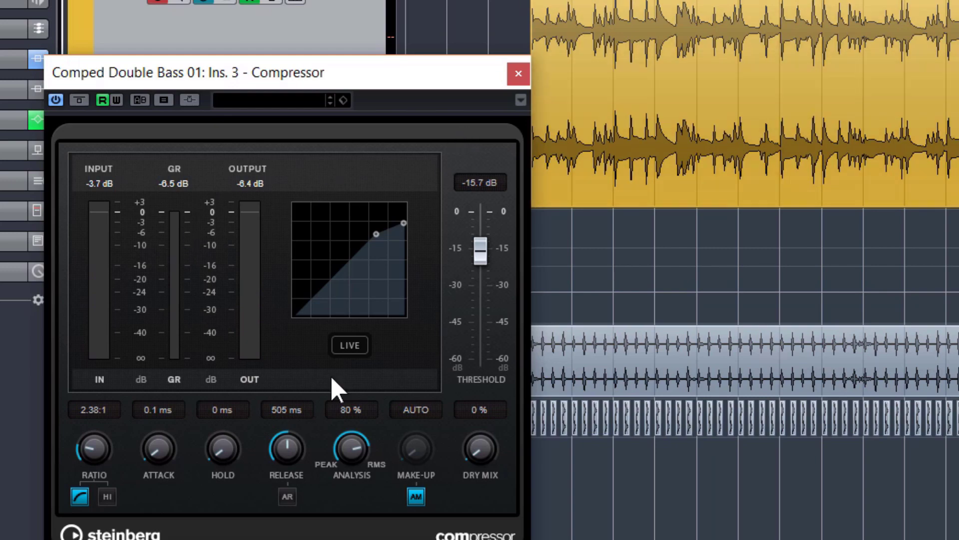
# - Set the first compressor's release to about 84 ms and threshold to about -12.7 dB, auditioning the double bass
pyautogui.moveTo(302, 497); pyautogui.dragTo(302, 539)
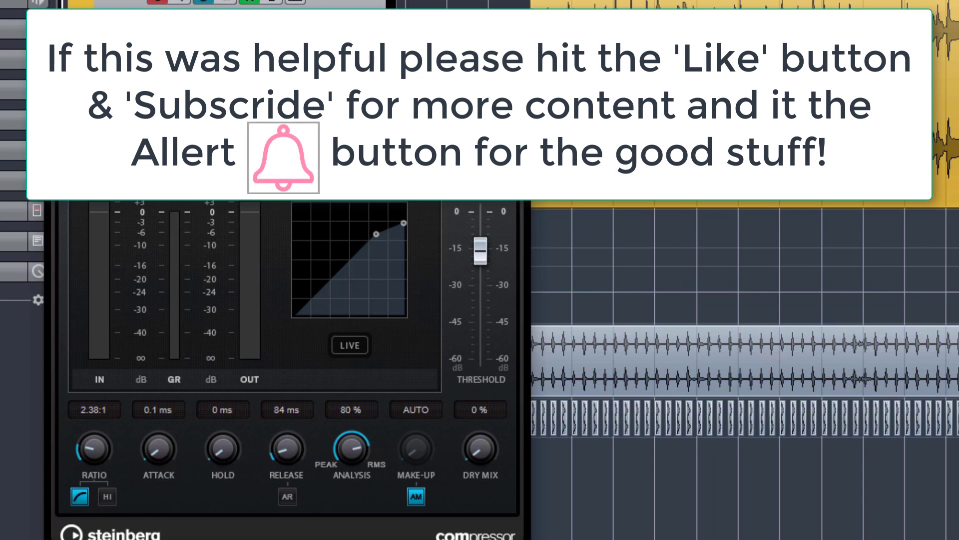
pyautogui.press('space')
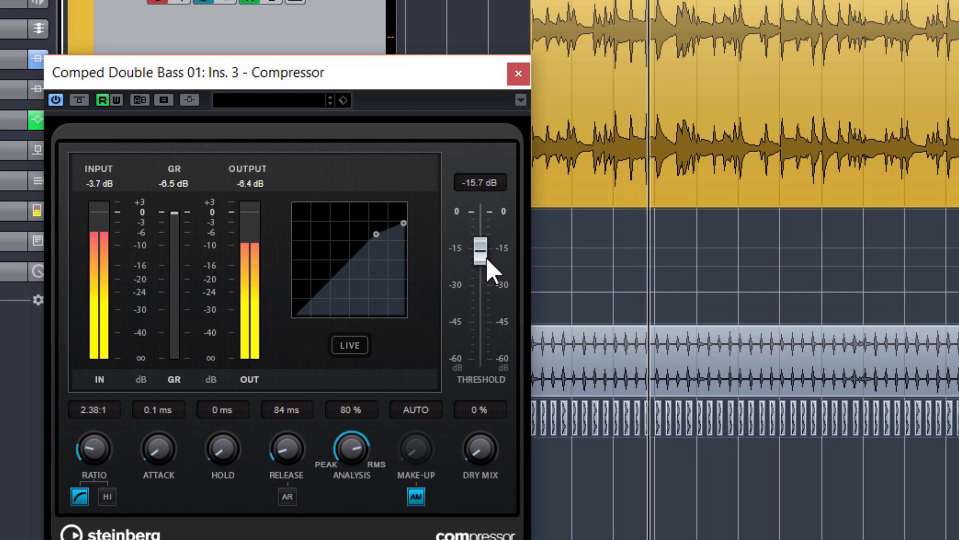
pyautogui.moveTo(485, 260); pyautogui.dragTo(488, 250)
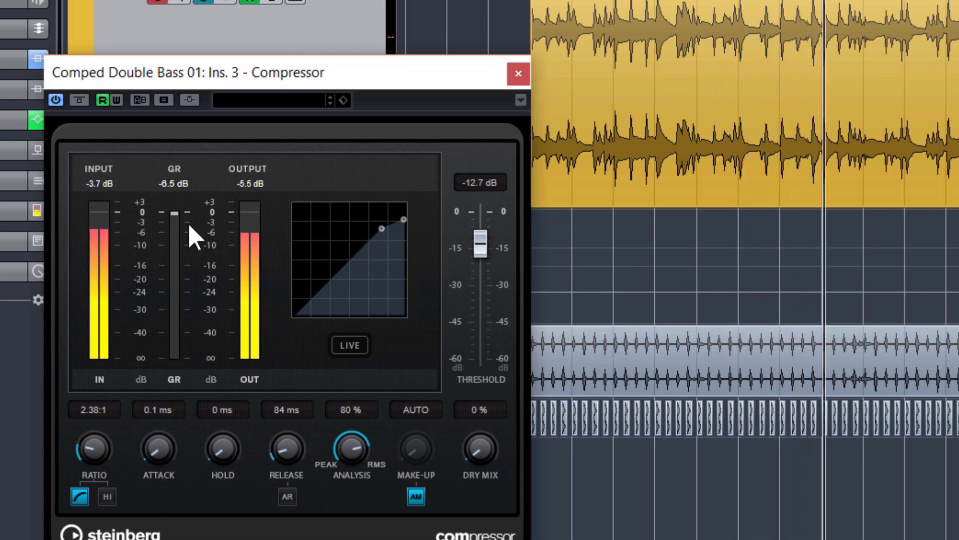
pyautogui.press('space')
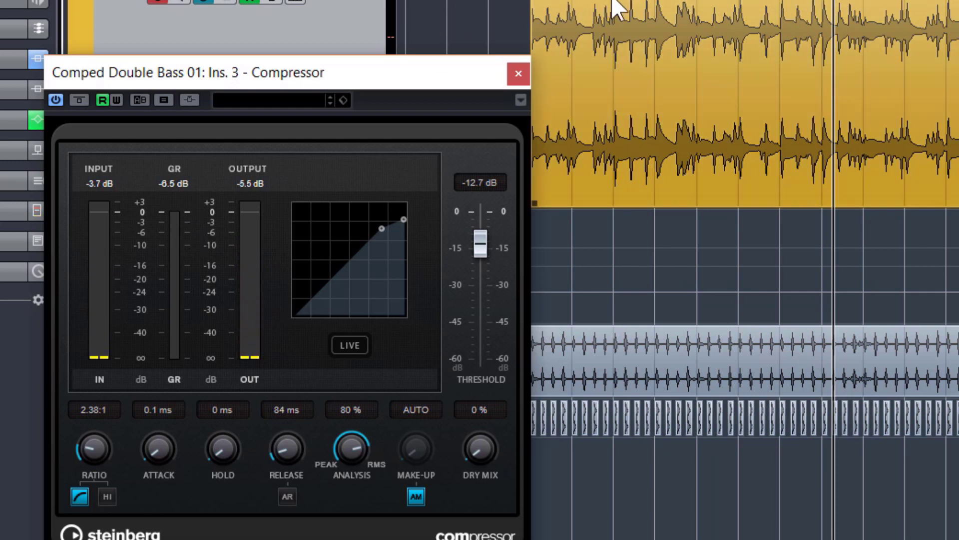
pyautogui.moveTo(608, 0); pyautogui.dragTo(614, 0)
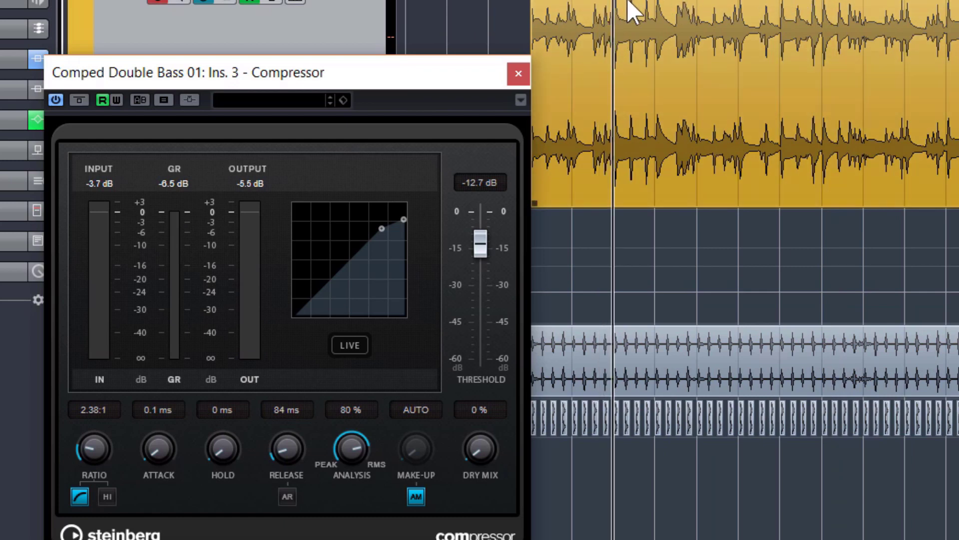
pyautogui.press('space')
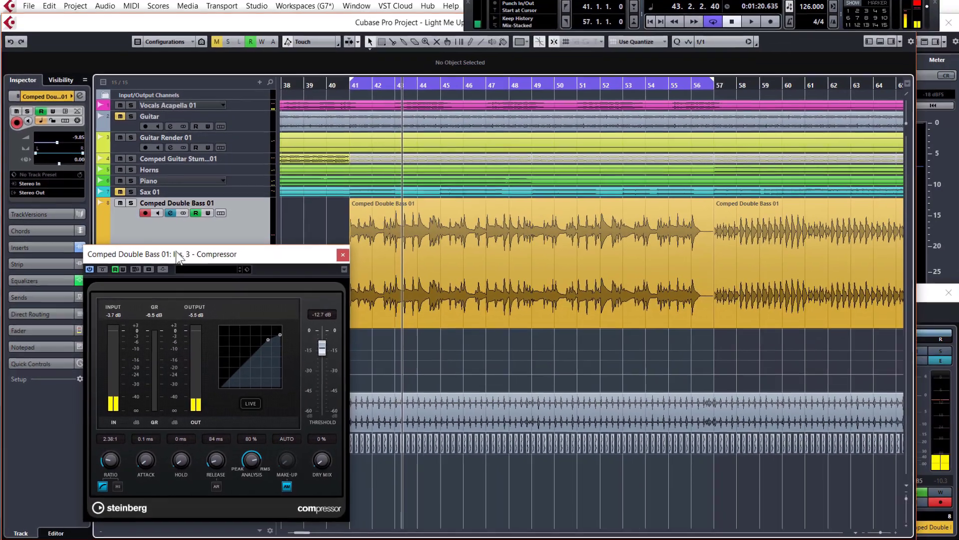
# - Close the first compressor's window and open the second Compressor, in insert slot 5 of the double bass channel
pyautogui.moveTo(364, 77); pyautogui.dragTo(588, 208)
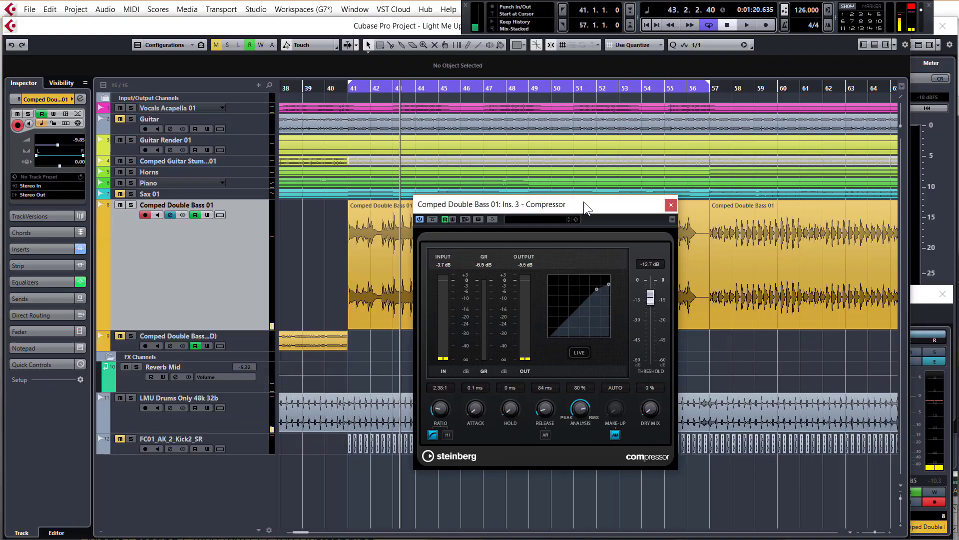
pyautogui.click(671, 205)
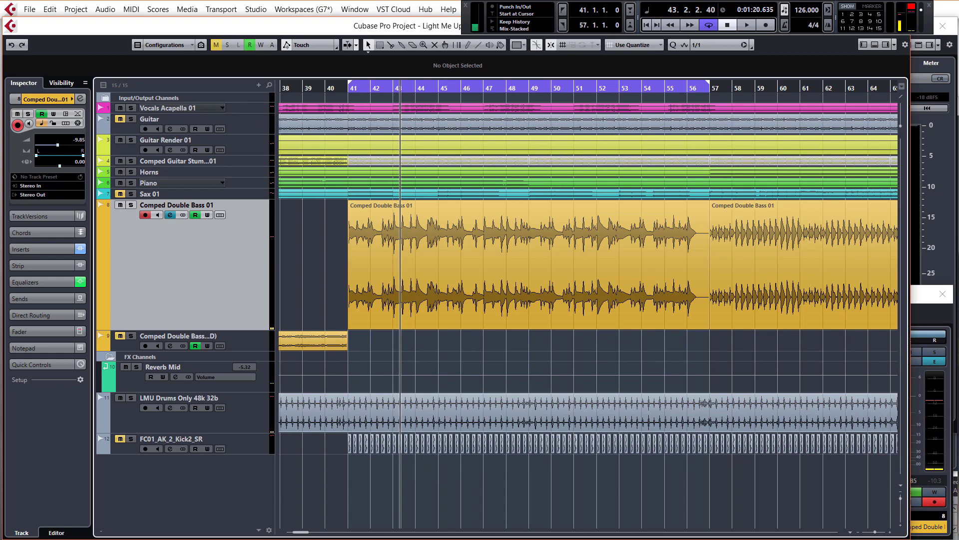
pyautogui.doubleClick(145, 278)
pyautogui.click(517, 390)
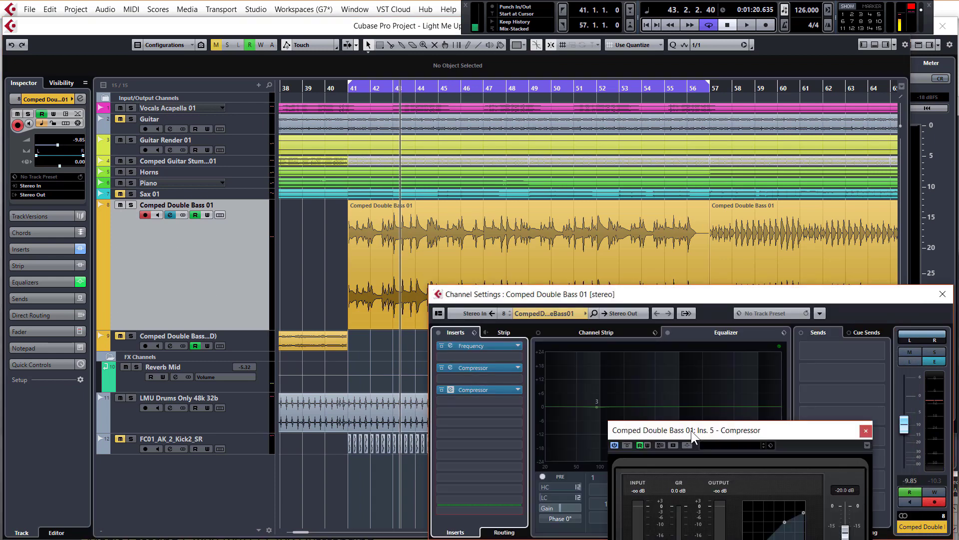
pyautogui.moveTo(692, 433); pyautogui.dragTo(103, 257)
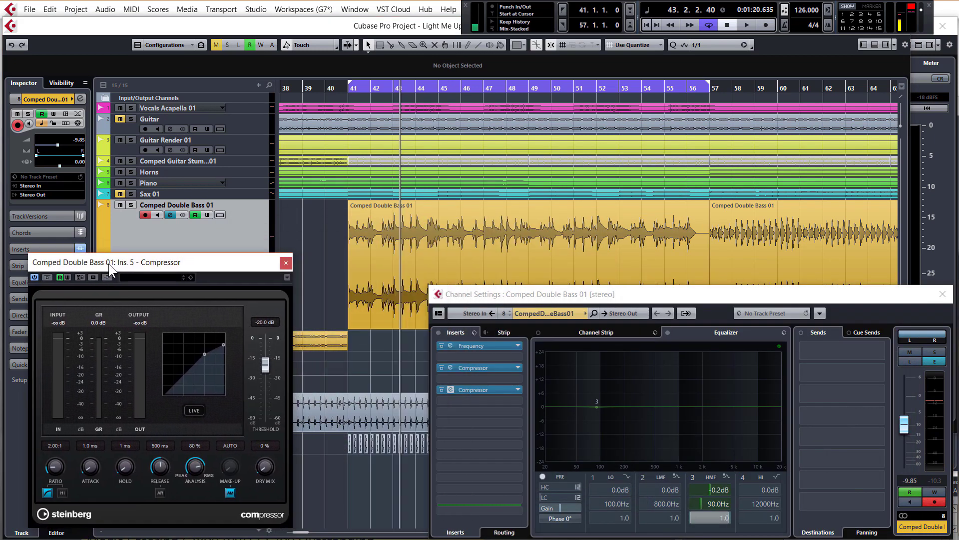
# - Play the double bass from bar 41 and raise the second compressor's ratio to about 3.40:1
pyautogui.click(347, 92)
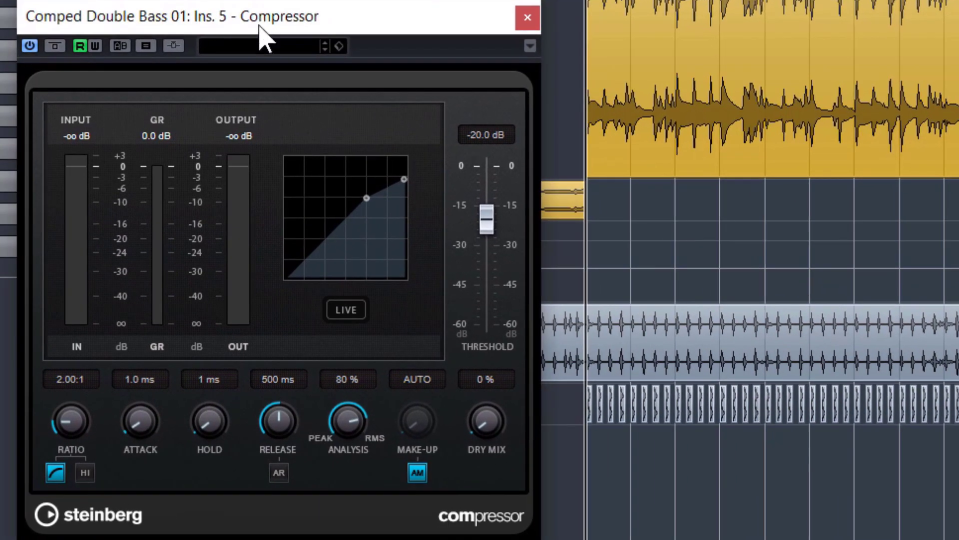
pyautogui.press('space')
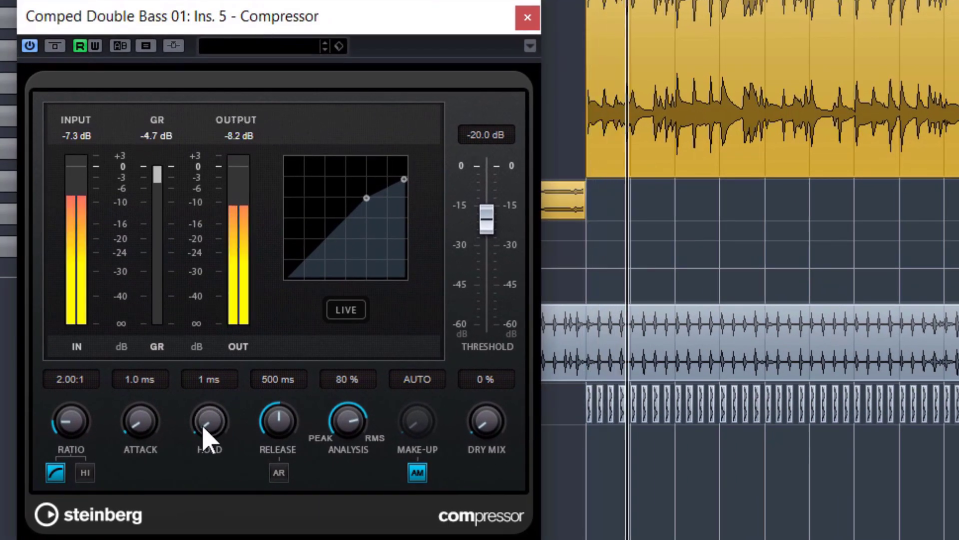
pyautogui.scroll(6, 75, 425)
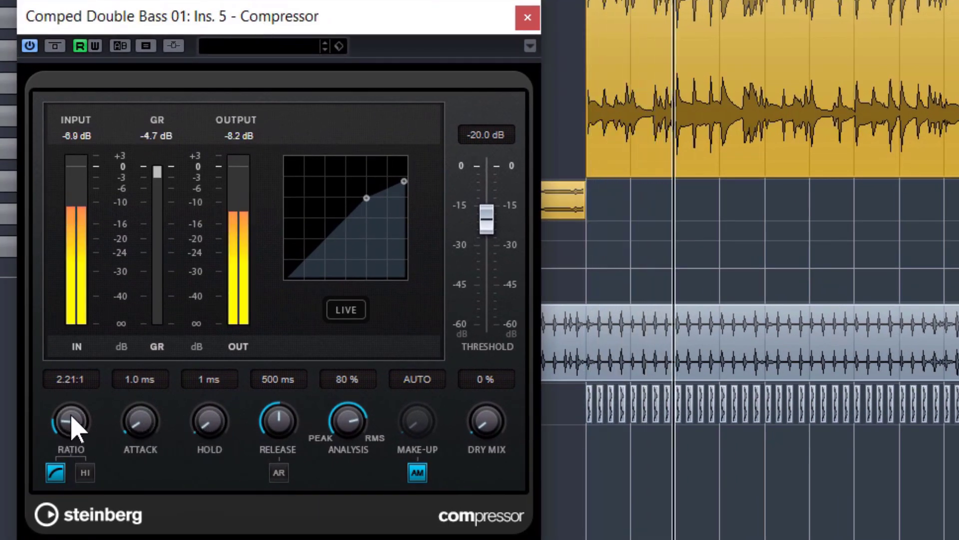
pyautogui.scroll(4, 76, 425)
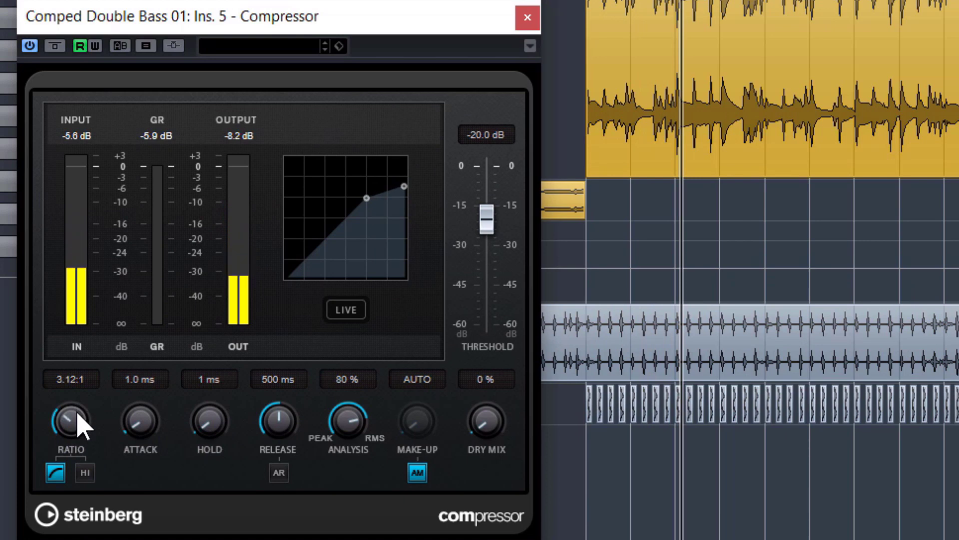
pyautogui.scroll(2, 78, 425)
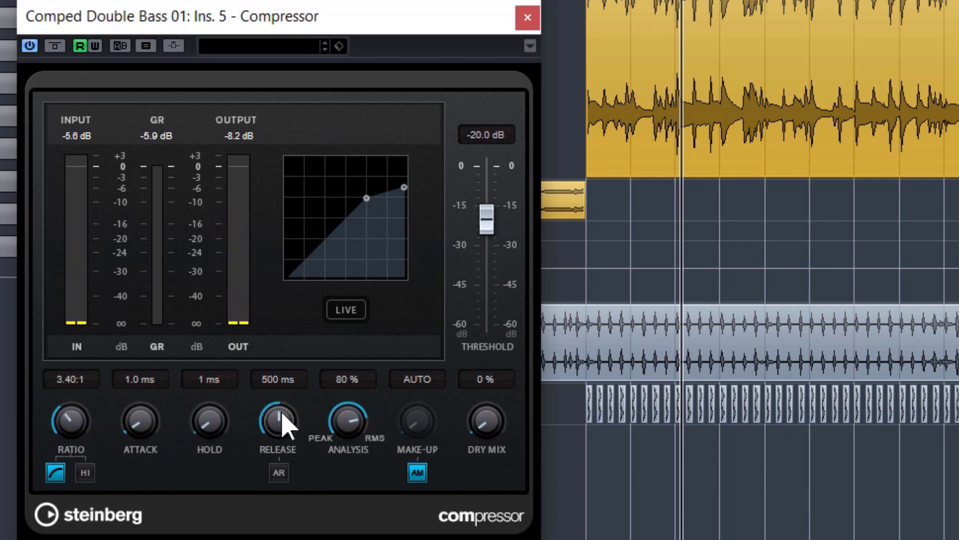
# - Set the second compressor's release to about 114 ms and hold to 0 ms, and audition from bar 41
pyautogui.moveTo(285, 422); pyautogui.dragTo(262, 461)
pyautogui.scroll(-4, 281, 439)
pyautogui.scroll(-1, 208, 435)
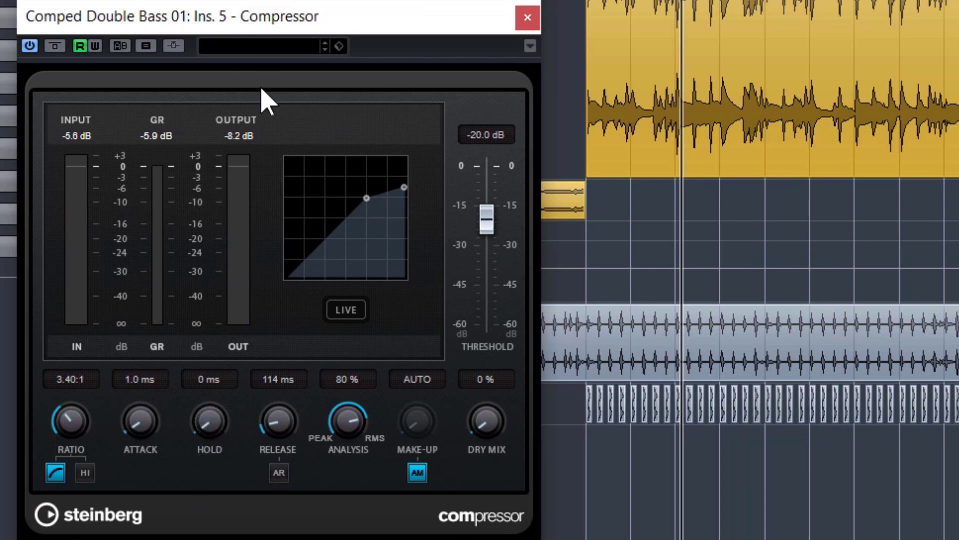
pyautogui.press('KP_1')
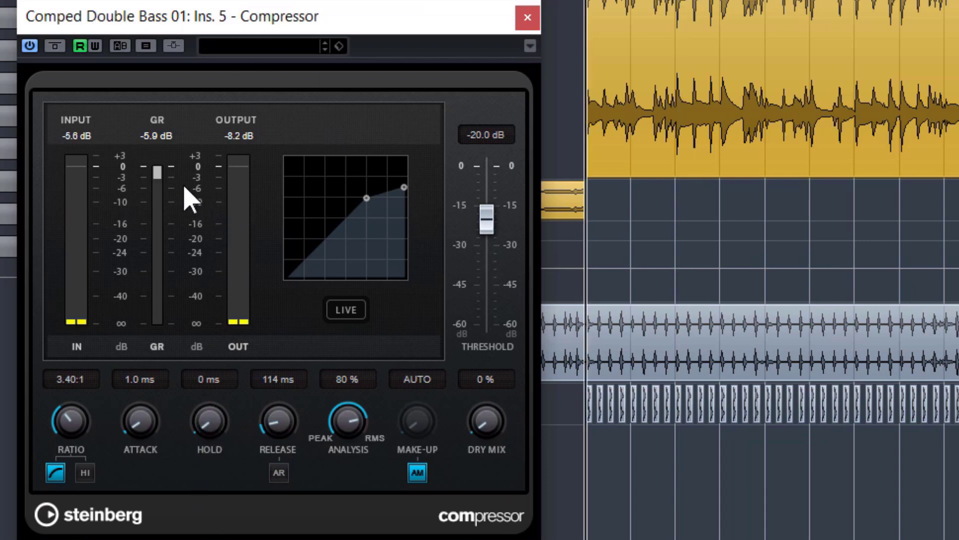
pyautogui.press('space')
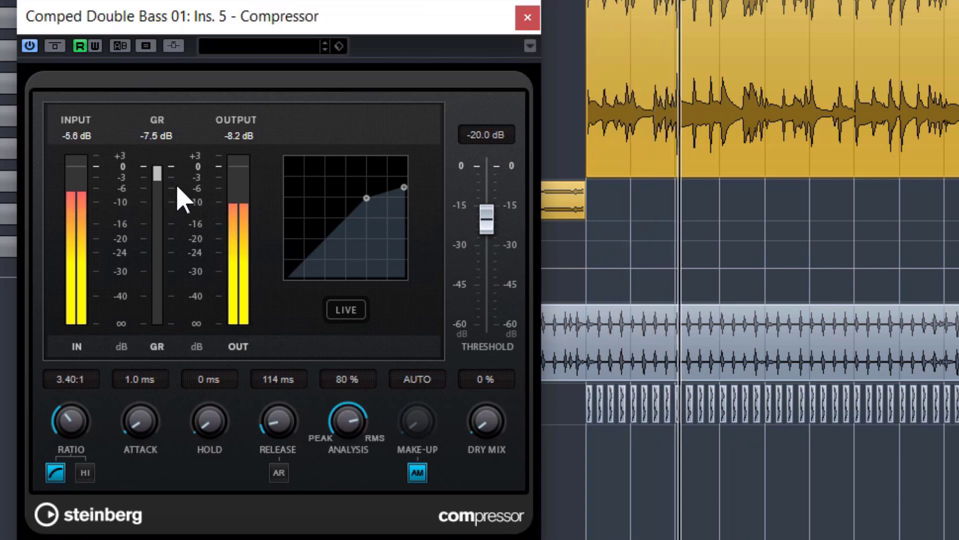
pyautogui.press('space')
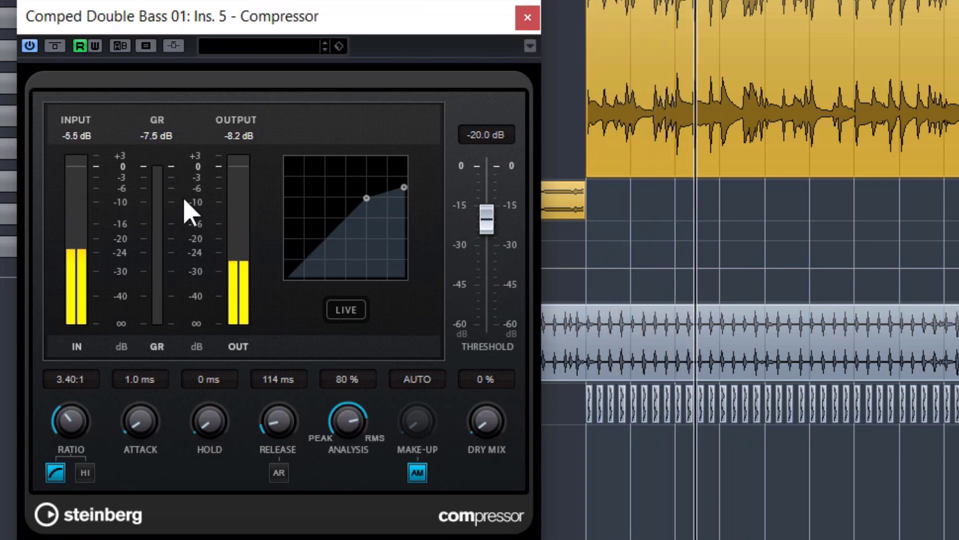
pyautogui.press('space')
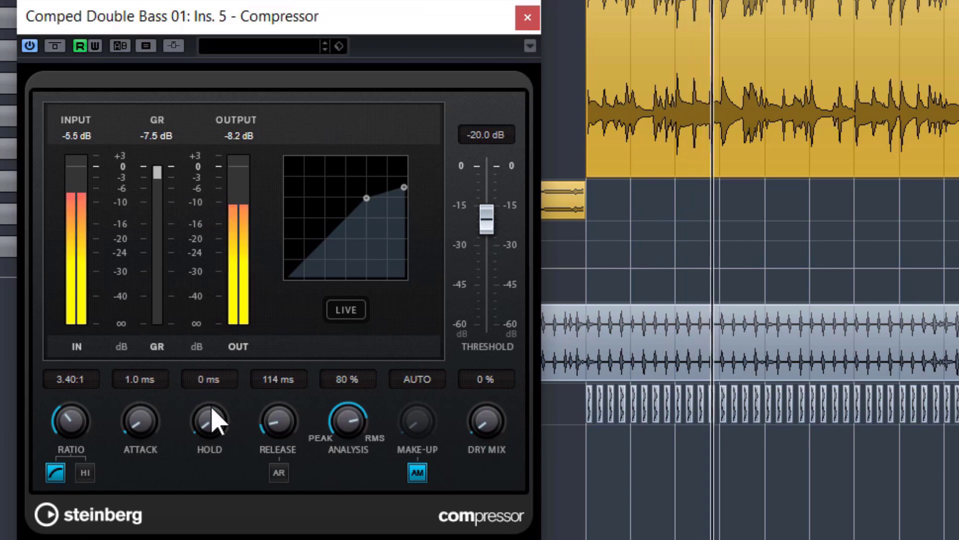
# - Compare a 0.1 ms attack with slower ones during playback and settle on about 18.6 ms on the second compressor
pyautogui.moveTo(152, 432); pyautogui.dragTo(167, 440)
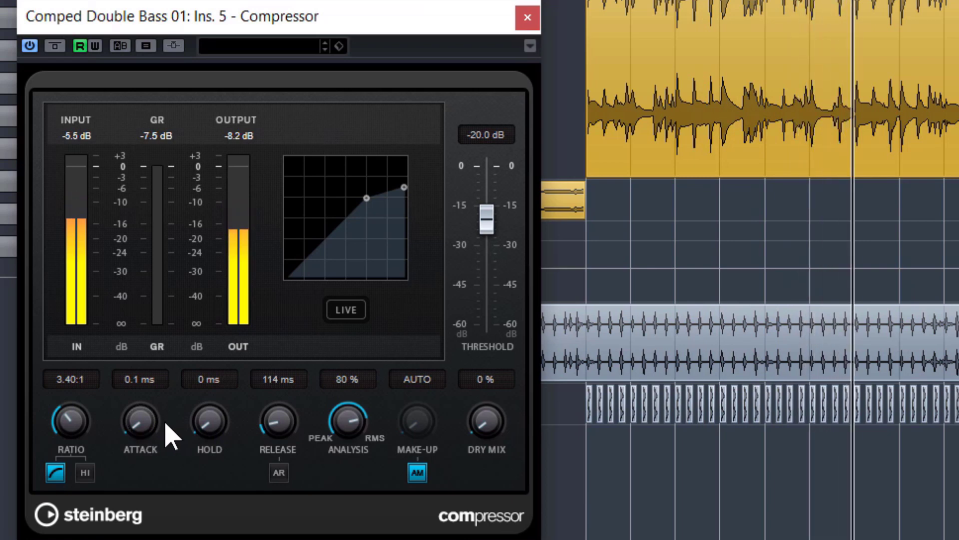
pyautogui.press('space')
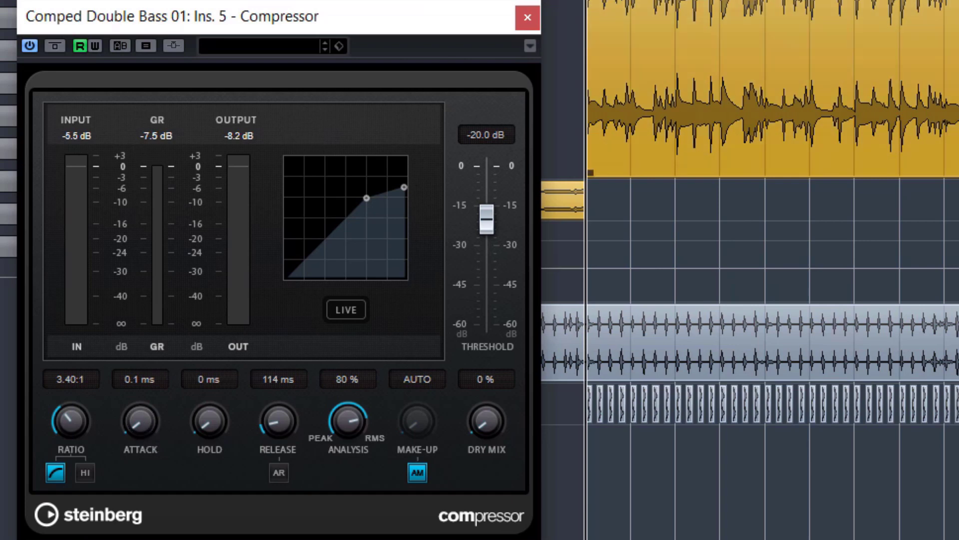
pyautogui.press('space')
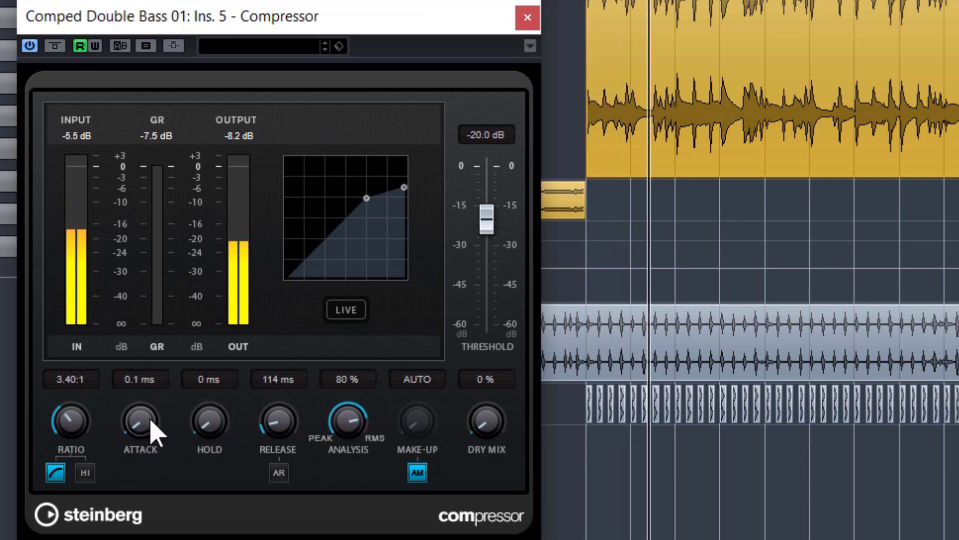
pyautogui.moveTo(152, 431); pyautogui.dragTo(147, 371)
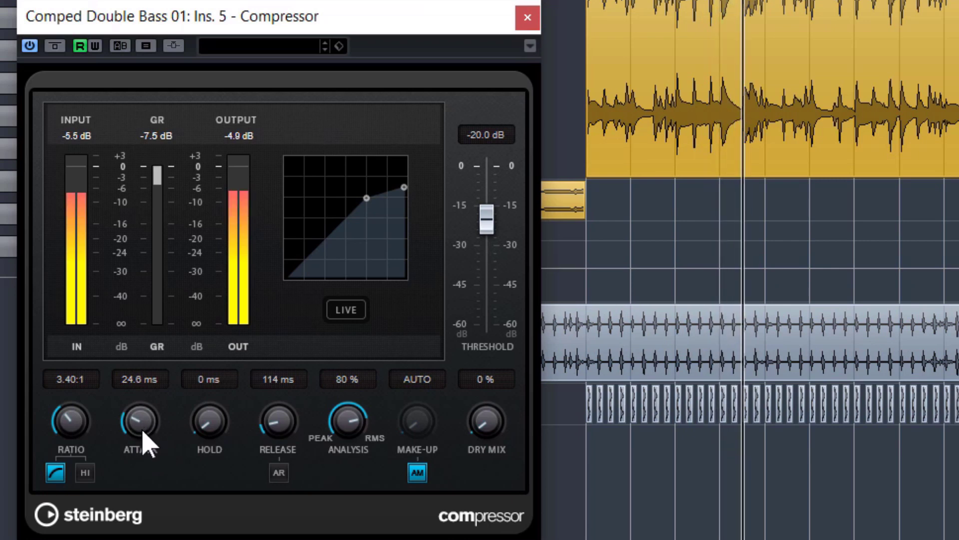
pyautogui.moveTo(142, 428)
pyautogui.mouseDown()
pyautogui.moveTo(143, 441)
pyautogui.moveTo(141, 424)
pyautogui.mouseUp()
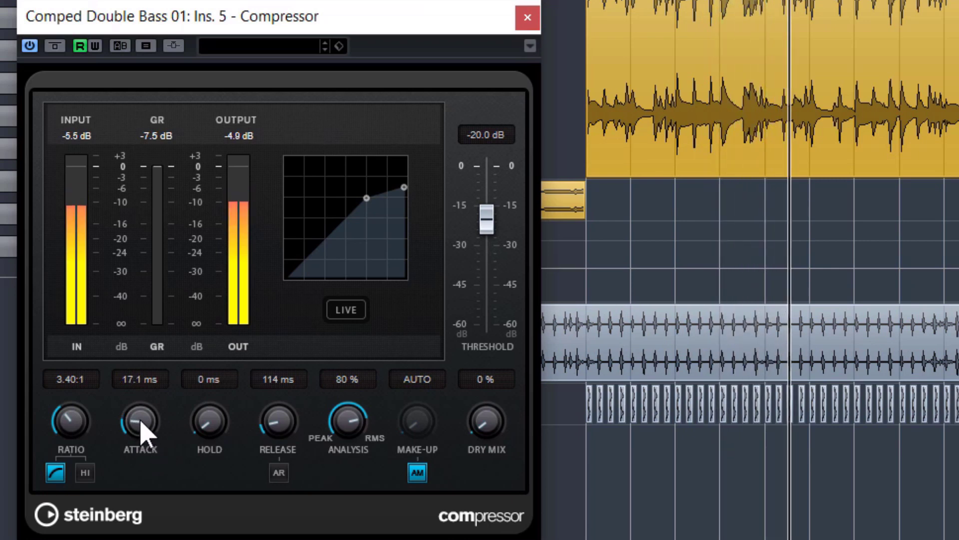
# - Bypass and re-enable the second compressor during playback to compare the processed and unprocessed double bass
pyautogui.click(55, 46)
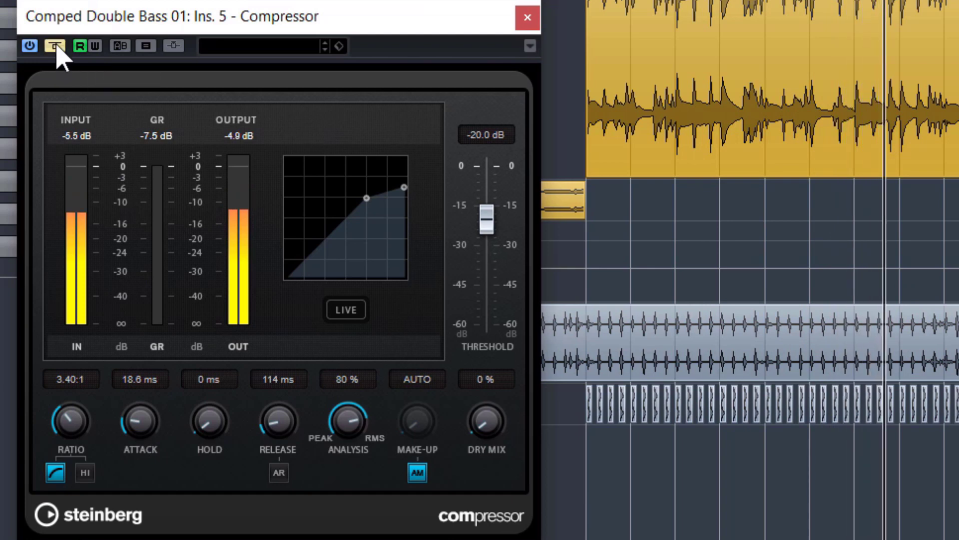
pyautogui.click(55, 47)
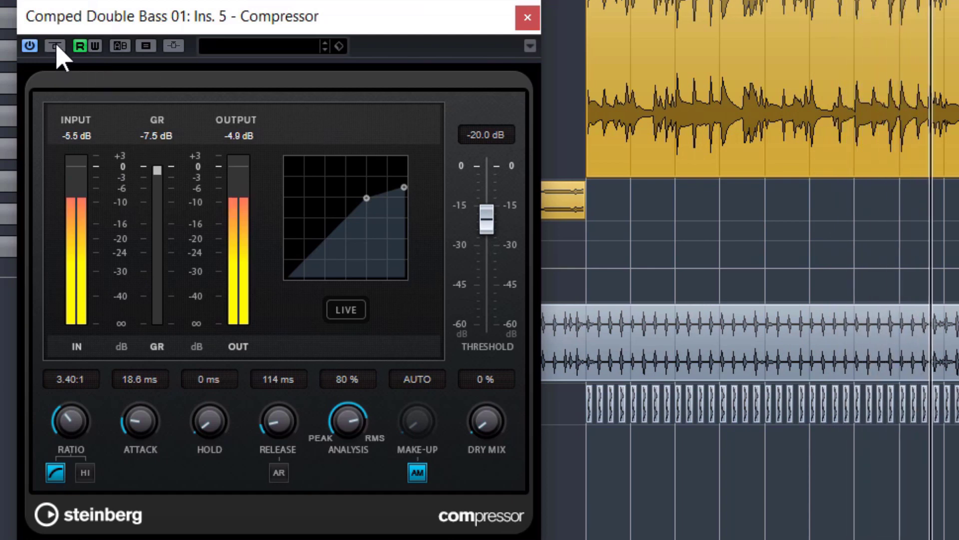
pyautogui.click(54, 46)
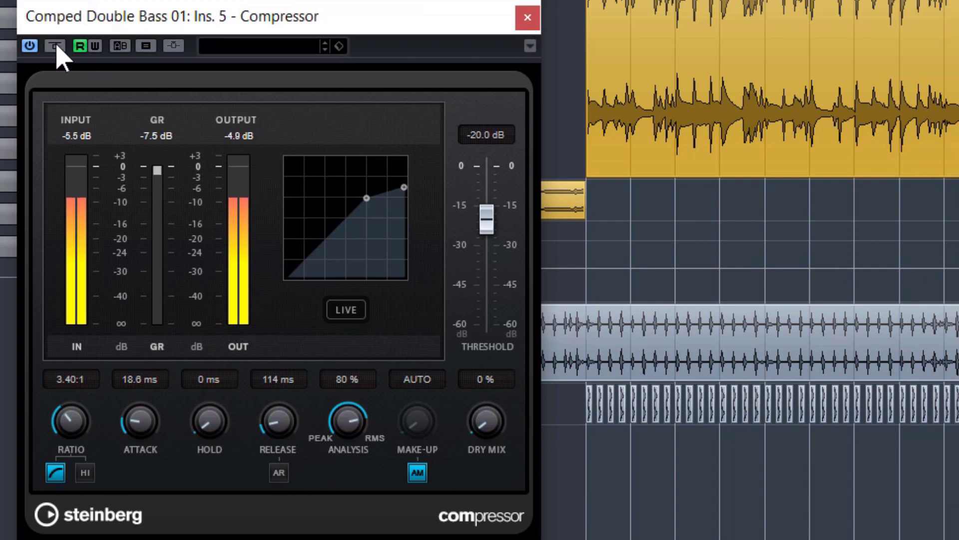
pyautogui.click(55, 47)
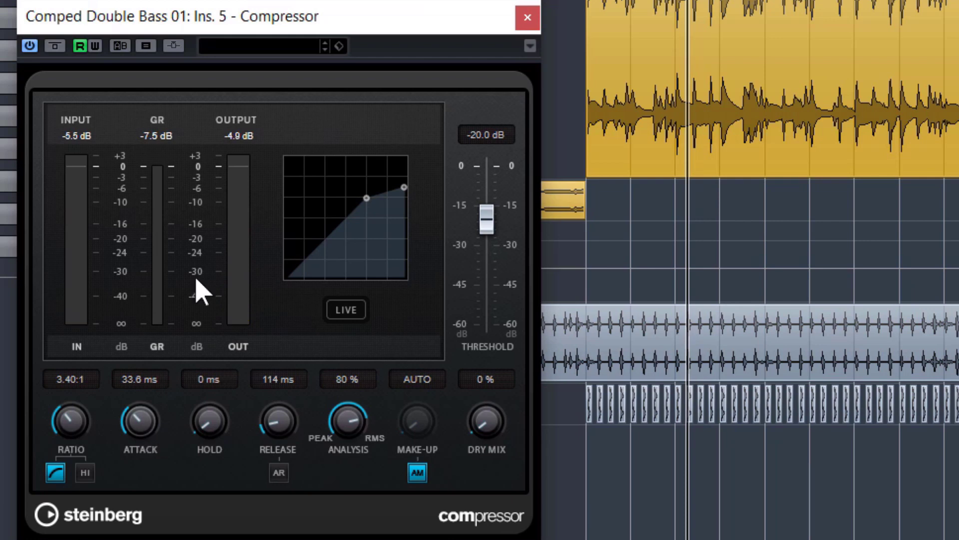
# - Lower the second compressor's threshold to about -24 dB while the double bass plays
pyautogui.press('space')
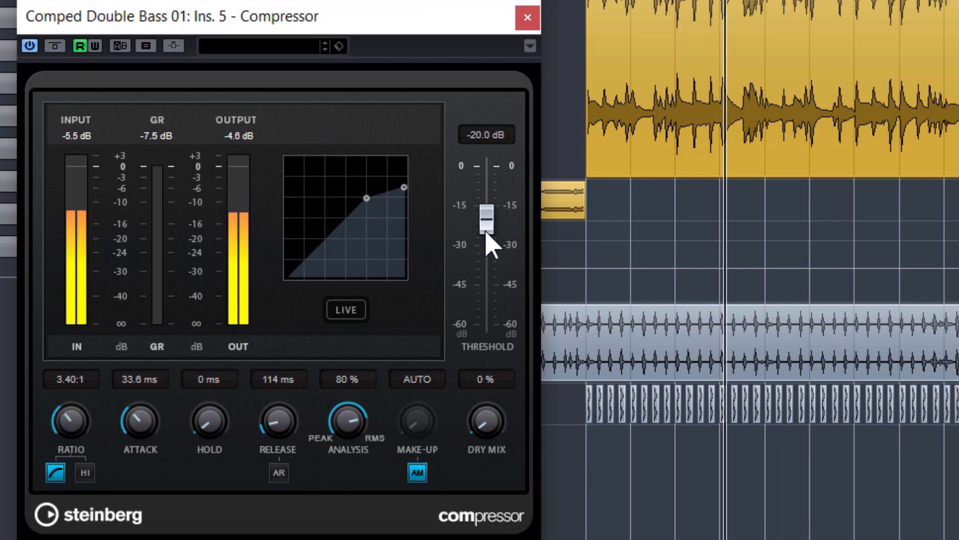
pyautogui.moveTo(487, 233)
pyautogui.mouseDown()
pyautogui.moveTo(491, 273)
pyautogui.moveTo(492, 250)
pyautogui.mouseUp()
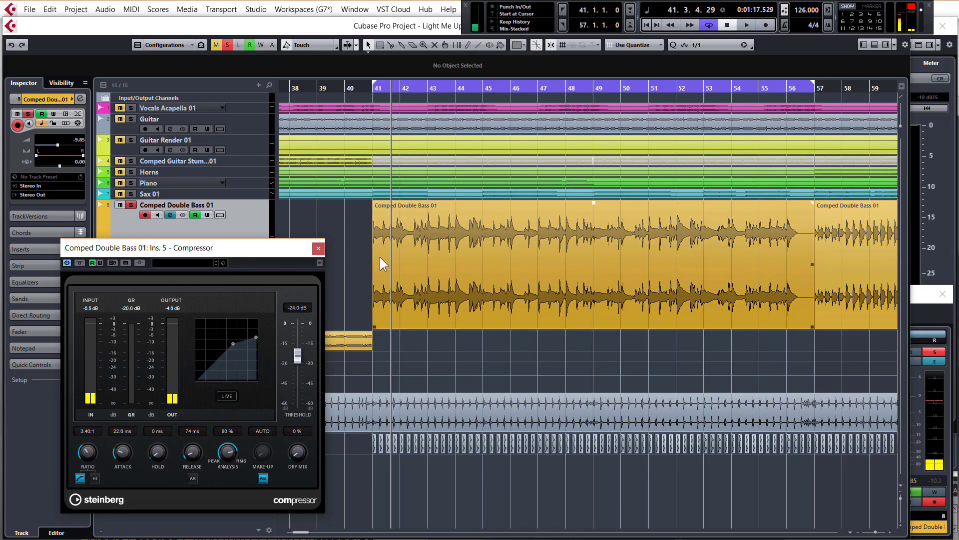
# - Split the Comped Double Bass 01 clip around its first few notes just after bar 41
pyautogui.scroll(6, 381, 258)
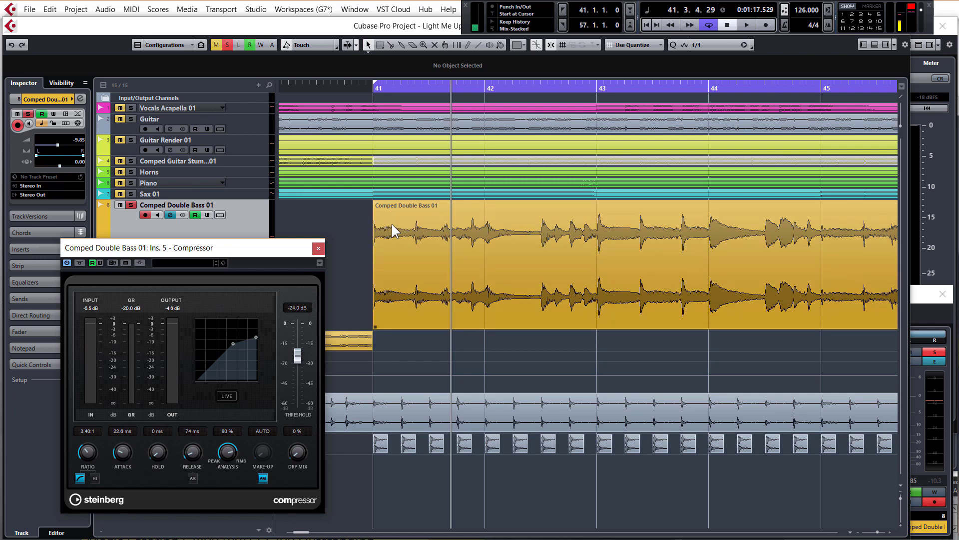
pyautogui.press('g')
pyautogui.scroll(-6, 408, 231)
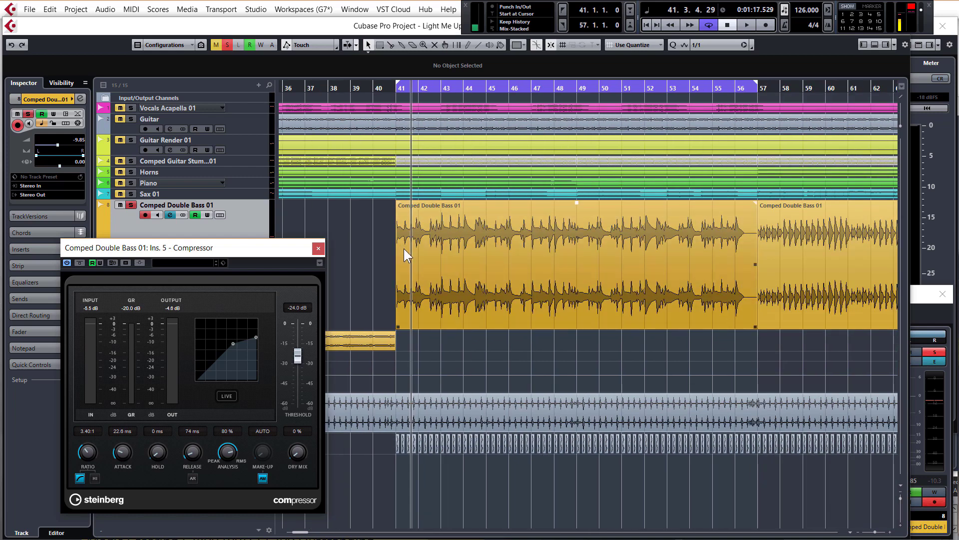
pyautogui.scroll(2, 409, 250)
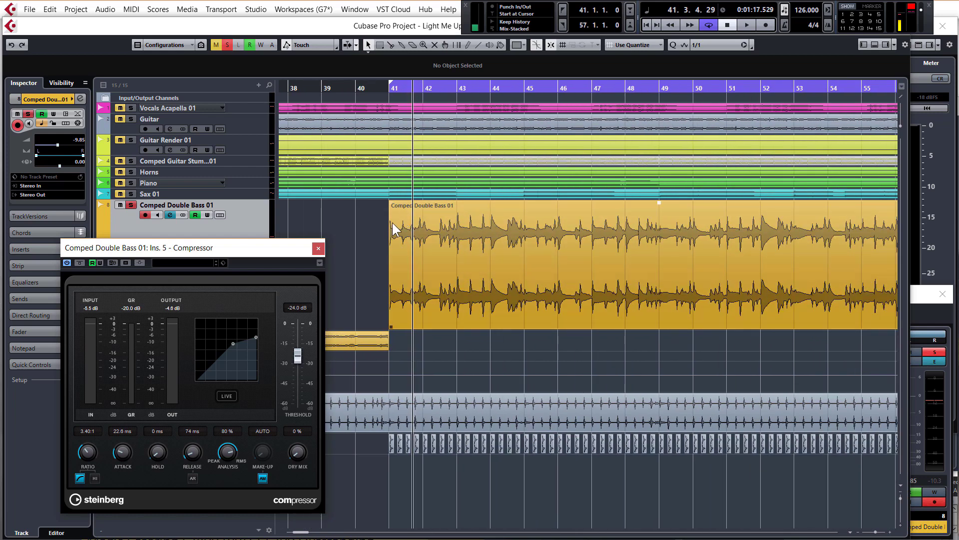
pyautogui.scroll(3, 384, 247)
pyautogui.rightClick(400, 243)
pyautogui.click(421, 245)
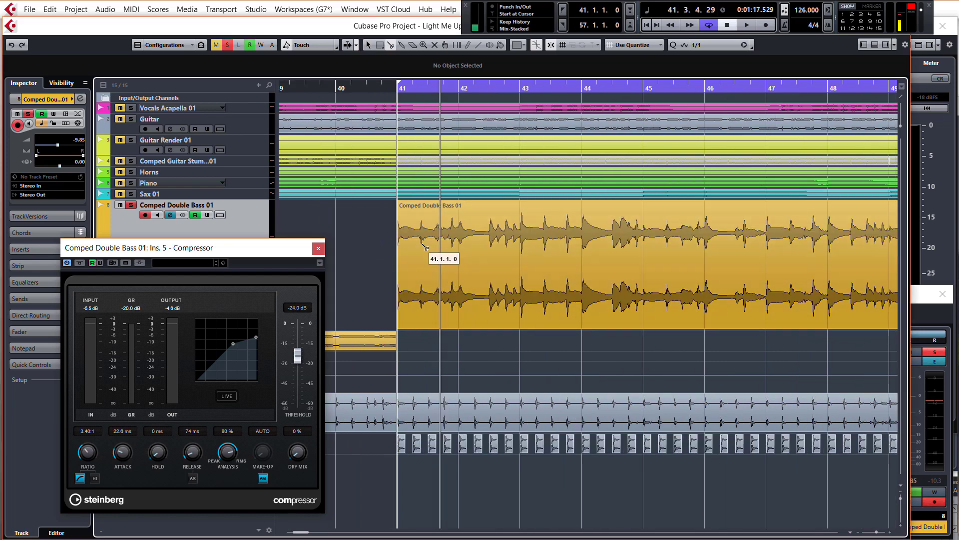
pyautogui.click(420, 244)
pyautogui.click(437, 246)
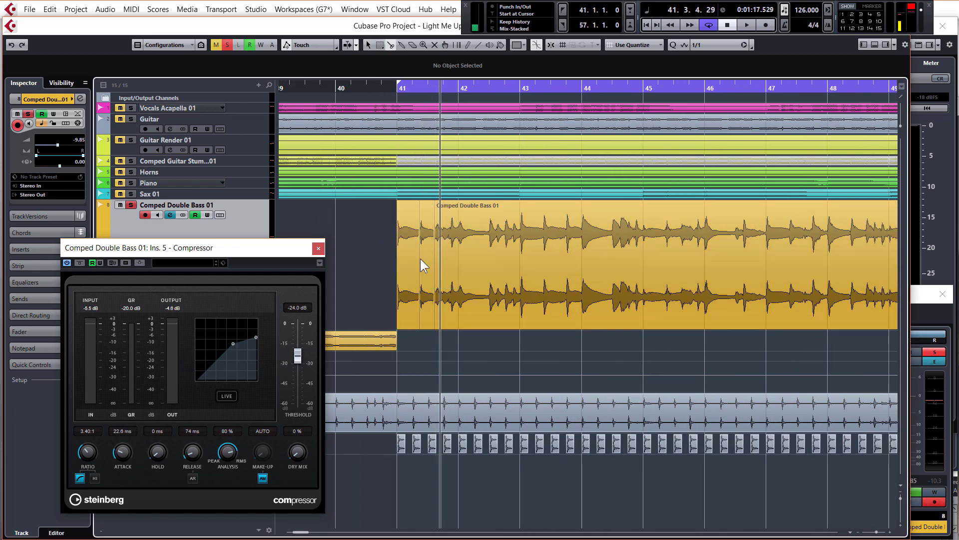
# - Select the short split pieces at bar 41, lengthen their fade-outs to 0.0.3.105 and play the double bass
pyautogui.moveTo(418, 268); pyautogui.dragTo(424, 270)
pyautogui.scroll(2, 421, 233)
pyautogui.moveTo(491, 206); pyautogui.dragTo(453, 205)
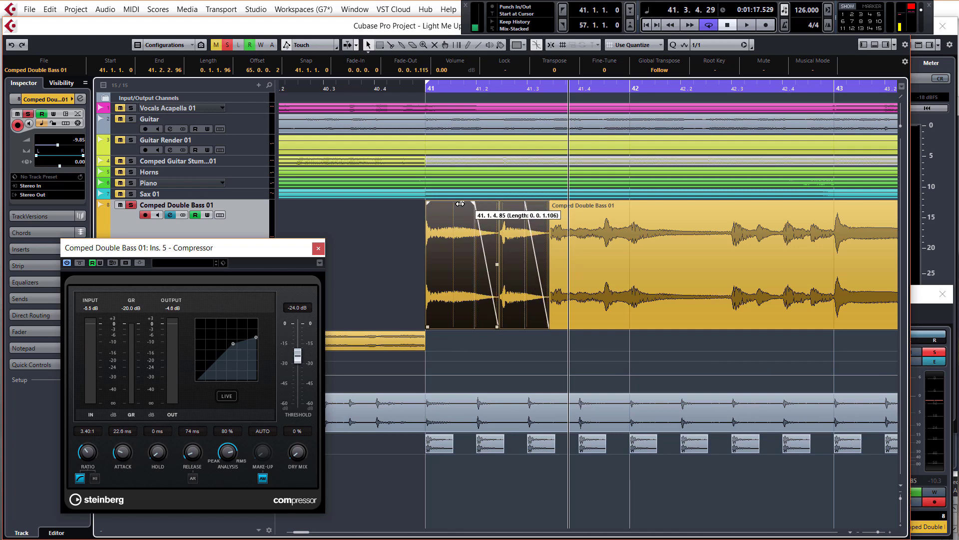
pyautogui.press('space')
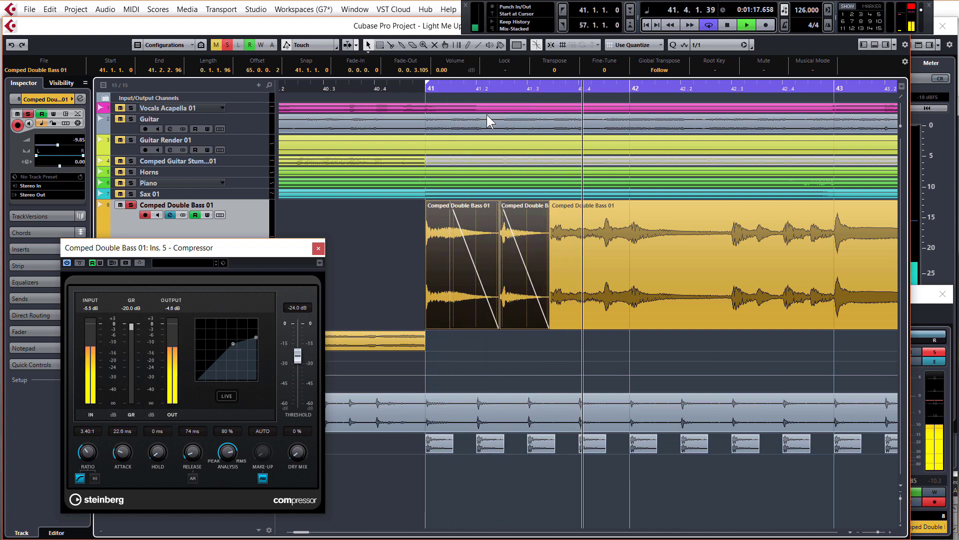
pyautogui.press('space')
# - Undo the fades and splits at the start of the double bass clip
pyautogui.scroll(-2, 404, 247)
pyautogui.scroll(-2, 403, 247)
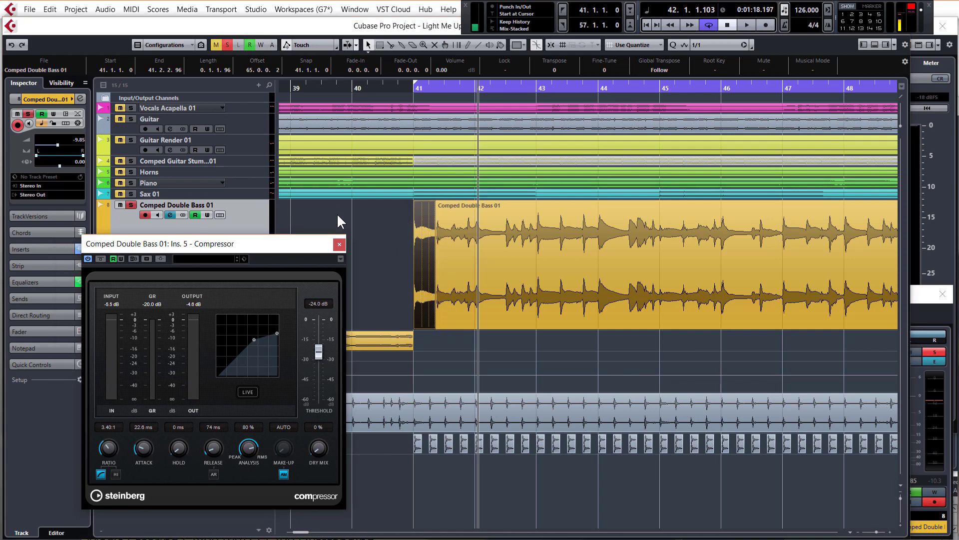
pyautogui.press('Delete')
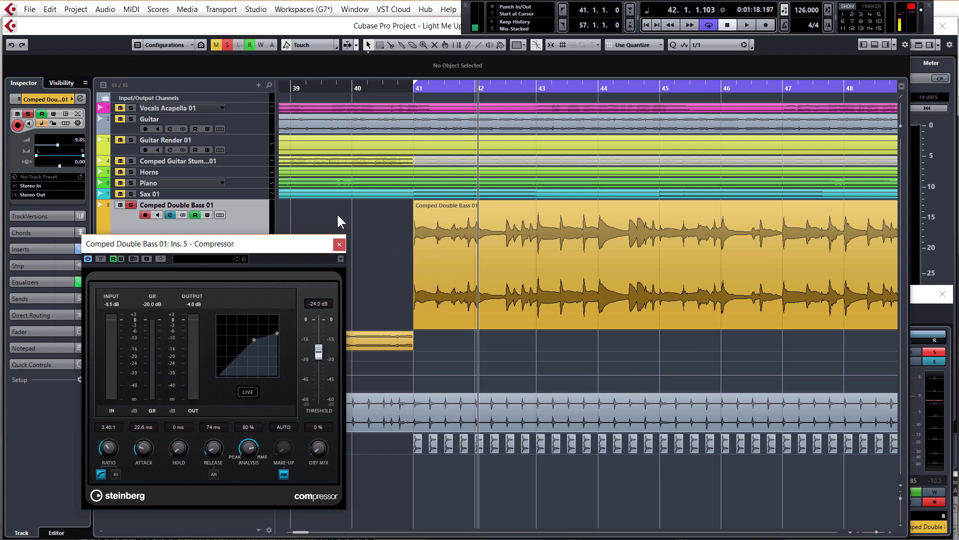
# - Close the second compressor's window and examine the double bass waveform's peaks and levels from bar 41 onward
pyautogui.moveTo(230, 249); pyautogui.dragTo(666, 190)
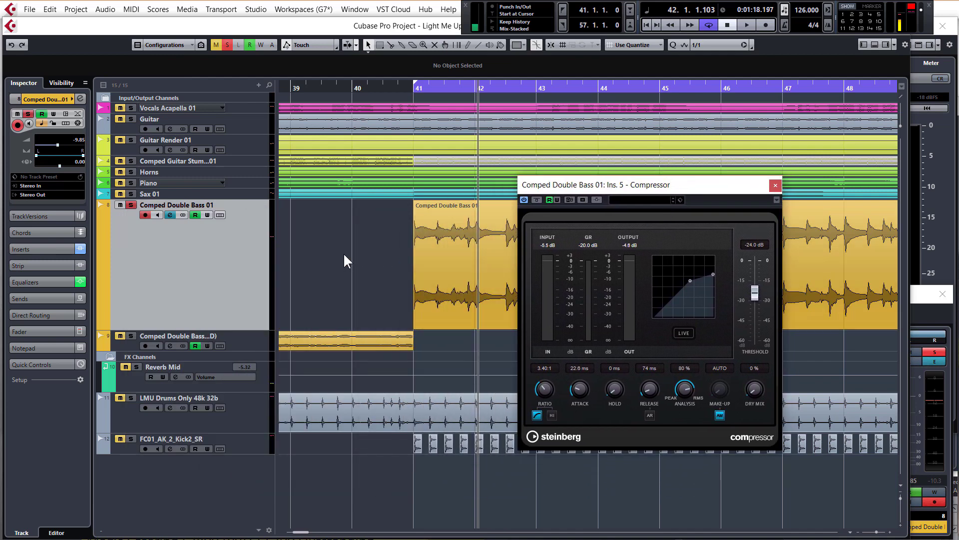
pyautogui.scroll(-3, 344, 253)
pyautogui.scroll(1, 372, 235)
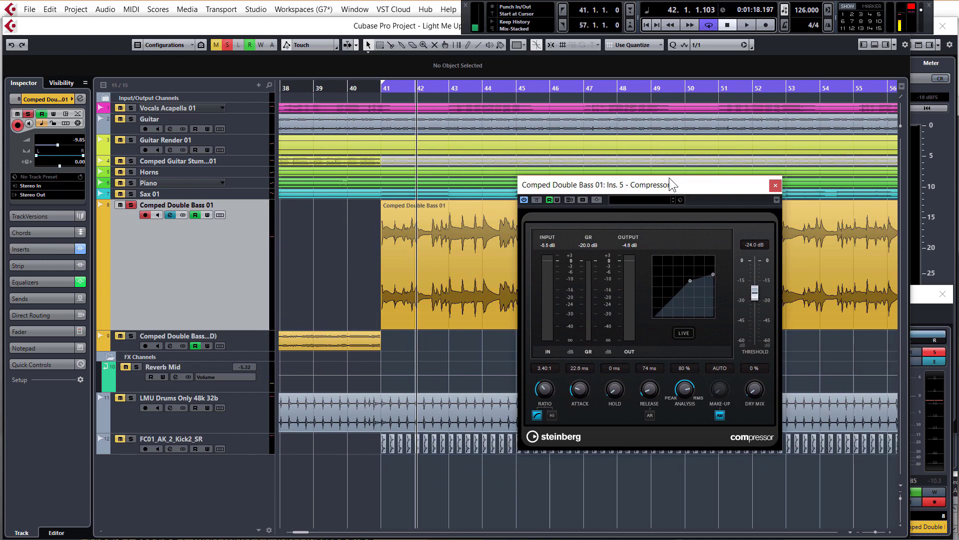
pyautogui.click(775, 185)
pyautogui.scroll(8, 371, 239)
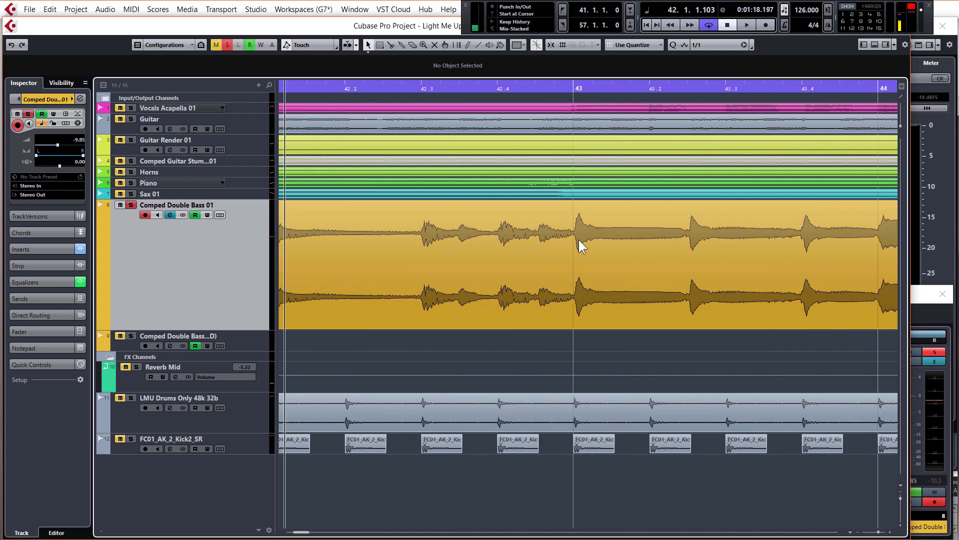
pyautogui.scroll(-6, 540, 267)
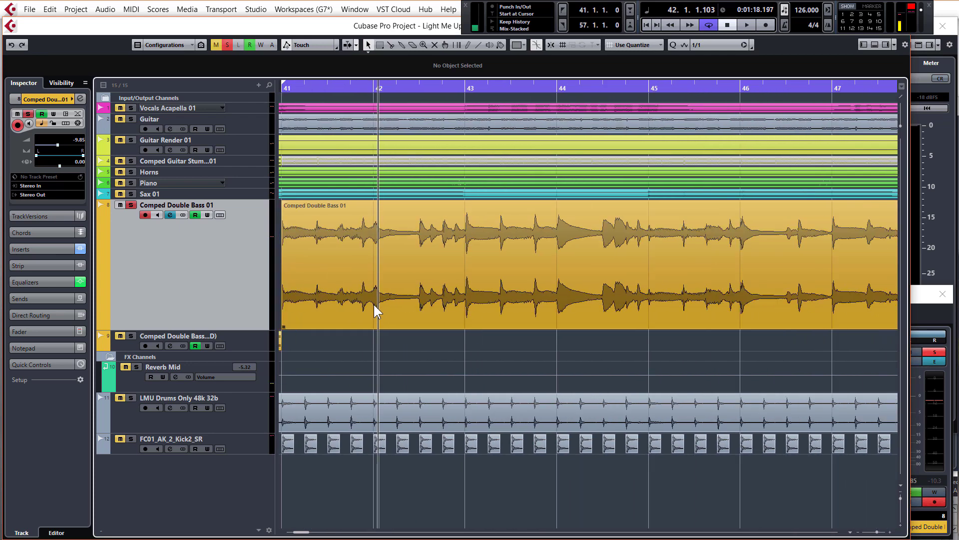
pyautogui.scroll(-3, 305, 287)
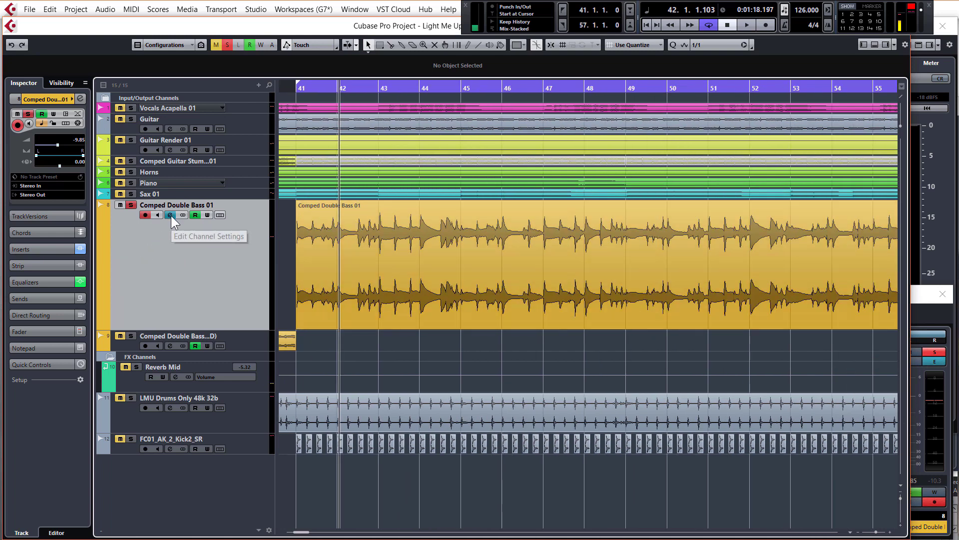
# - Bypass the second compressor in the double bass channel settings and lower the first compressor's threshold to about -30.7 dB during playback
pyautogui.click(170, 215)
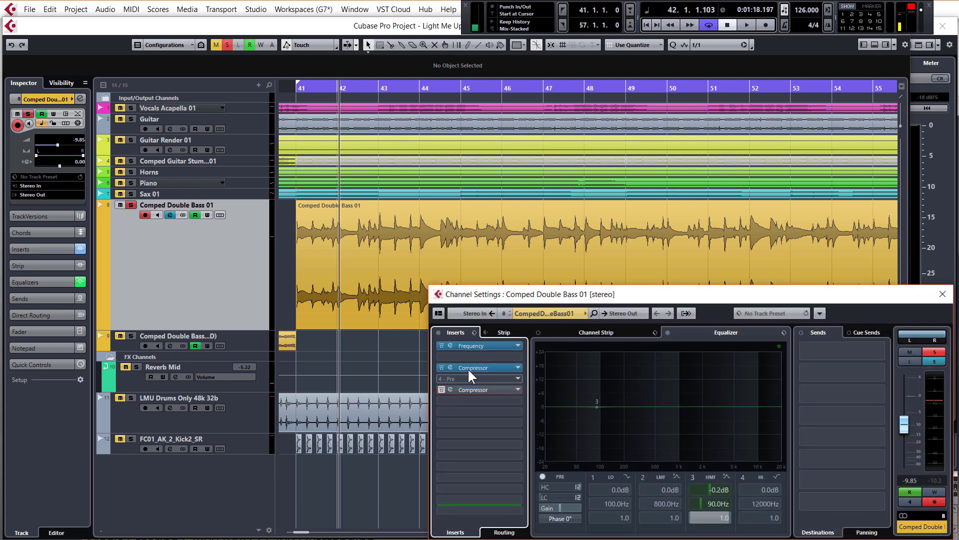
pyautogui.click(450, 389)
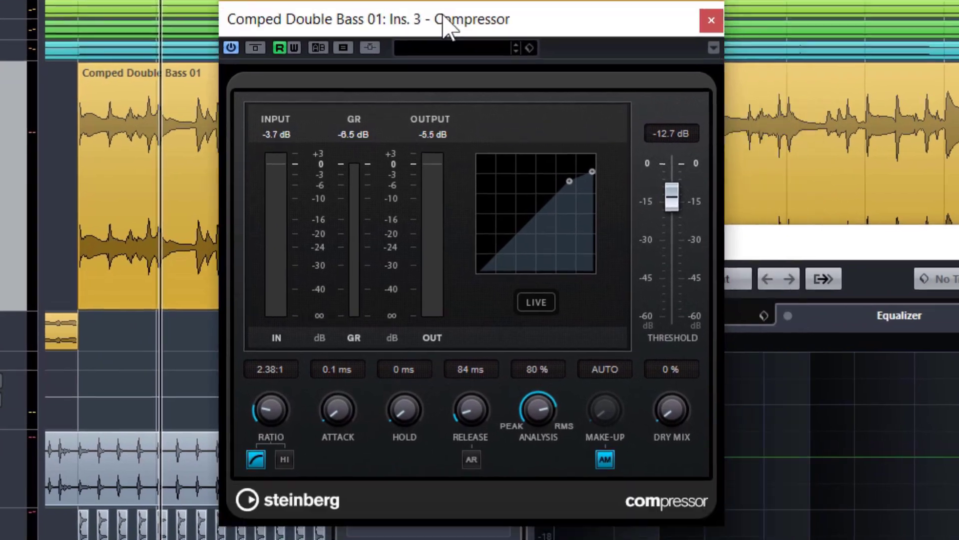
pyautogui.moveTo(671, 182); pyautogui.dragTo(670, 196)
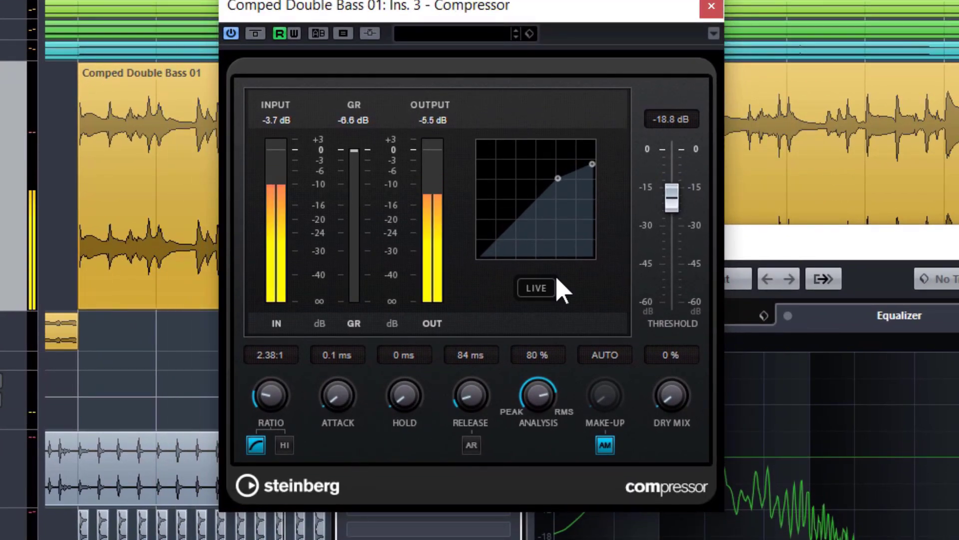
pyautogui.moveTo(678, 200); pyautogui.dragTo(676, 229)
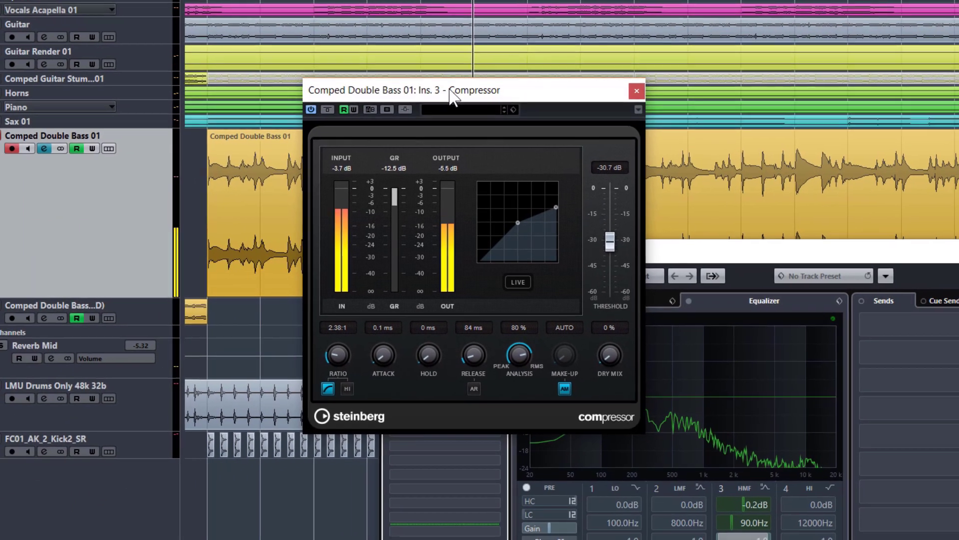
pyautogui.moveTo(440, 6); pyautogui.dragTo(699, 55)
pyautogui.moveTo(630, 132); pyautogui.dragTo(686, 215)
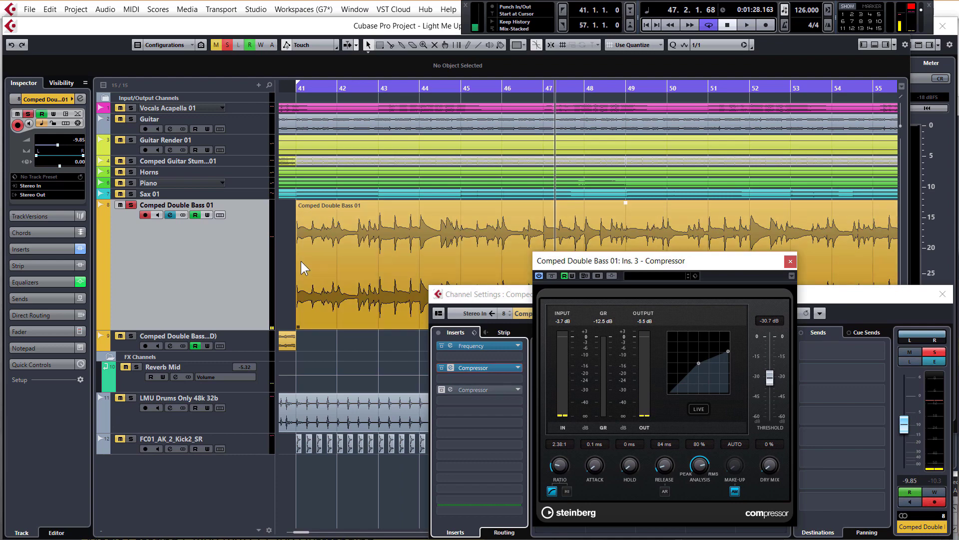
pyautogui.scroll(3, 301, 261)
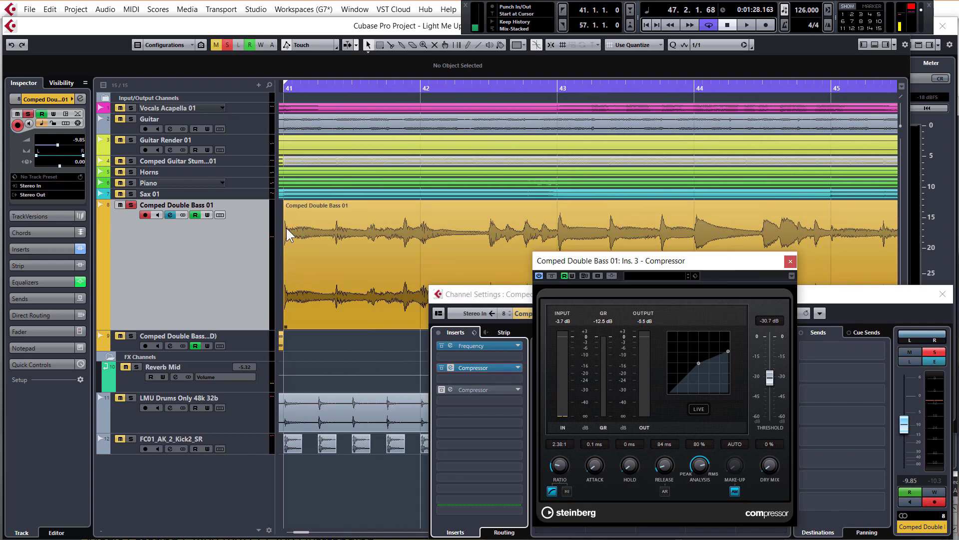